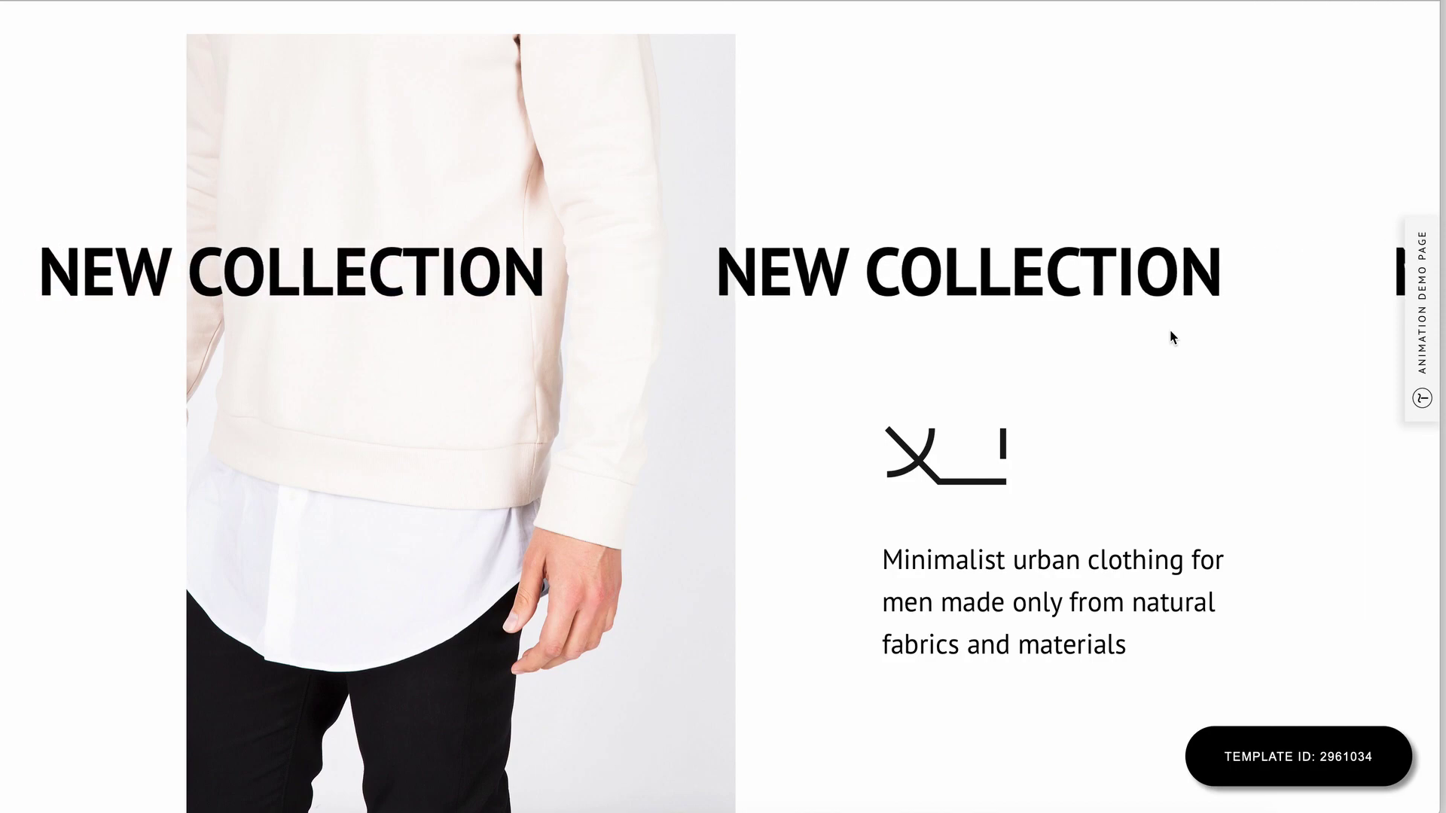
Browse the animated ticker demo and select its Template ID 2961034 to copy.
scroll(1171, 337, "down", 4)
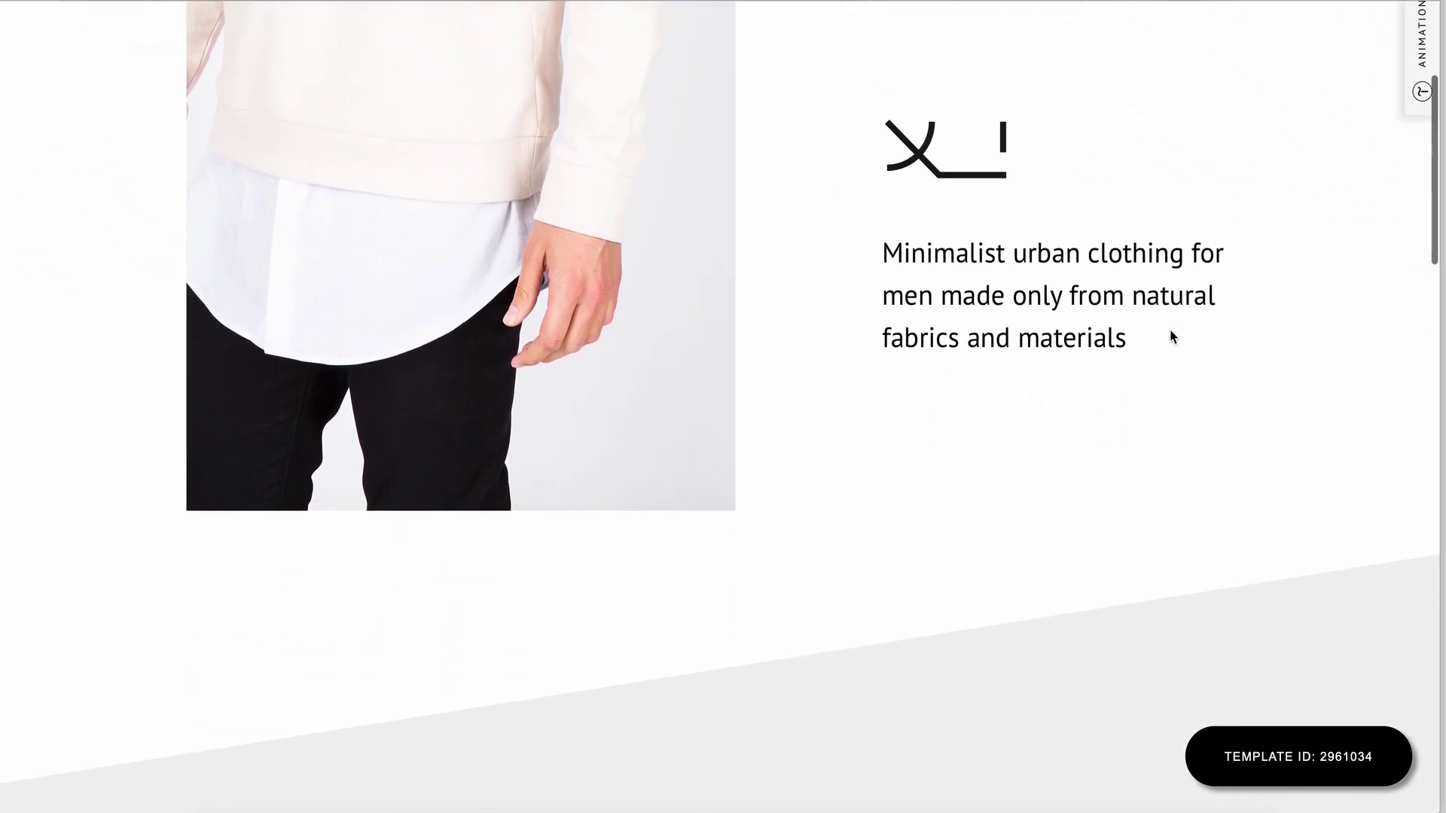
scroll(1172, 337, "down", 7)
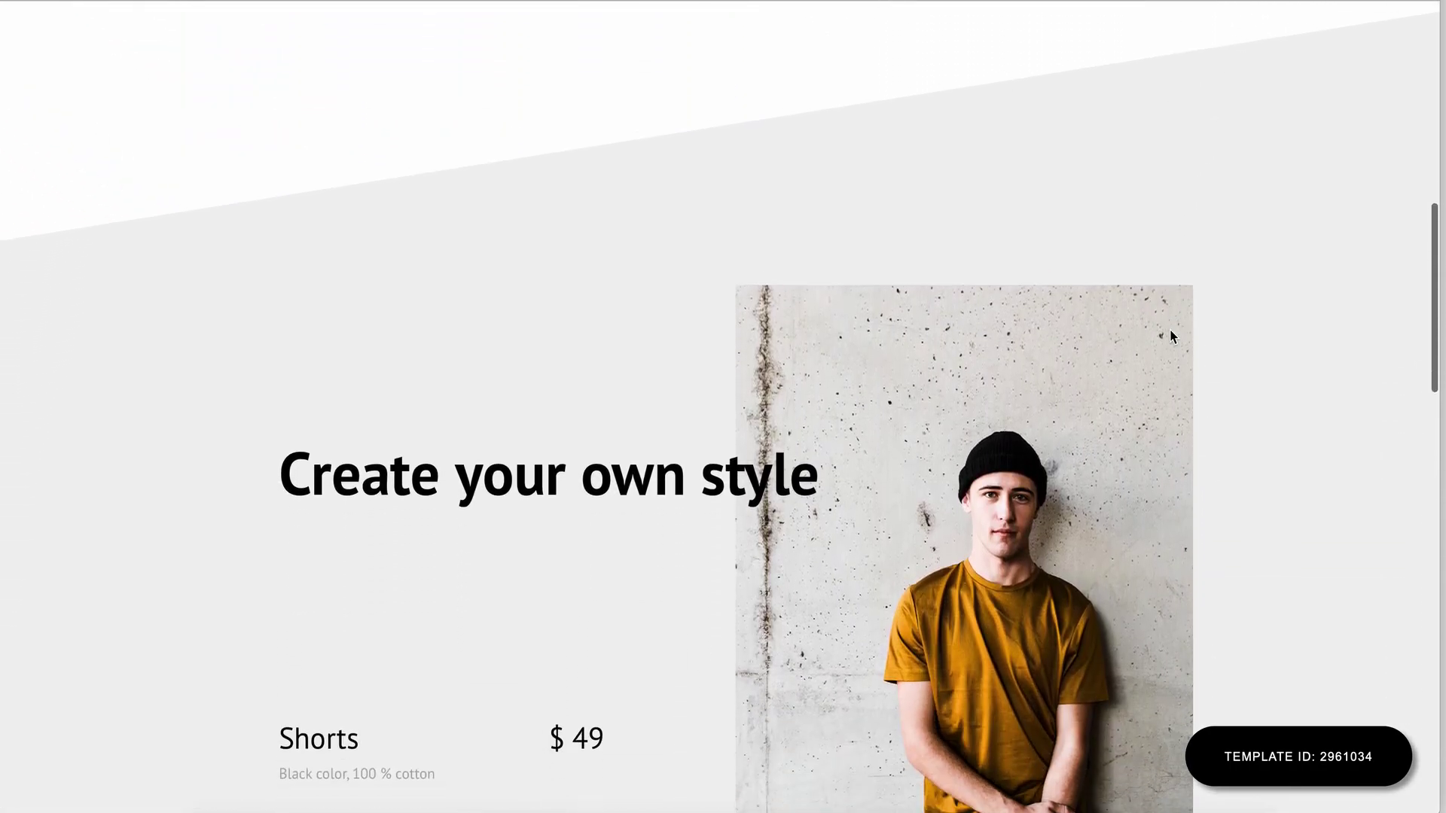
scroll(1172, 336, "down", 8)
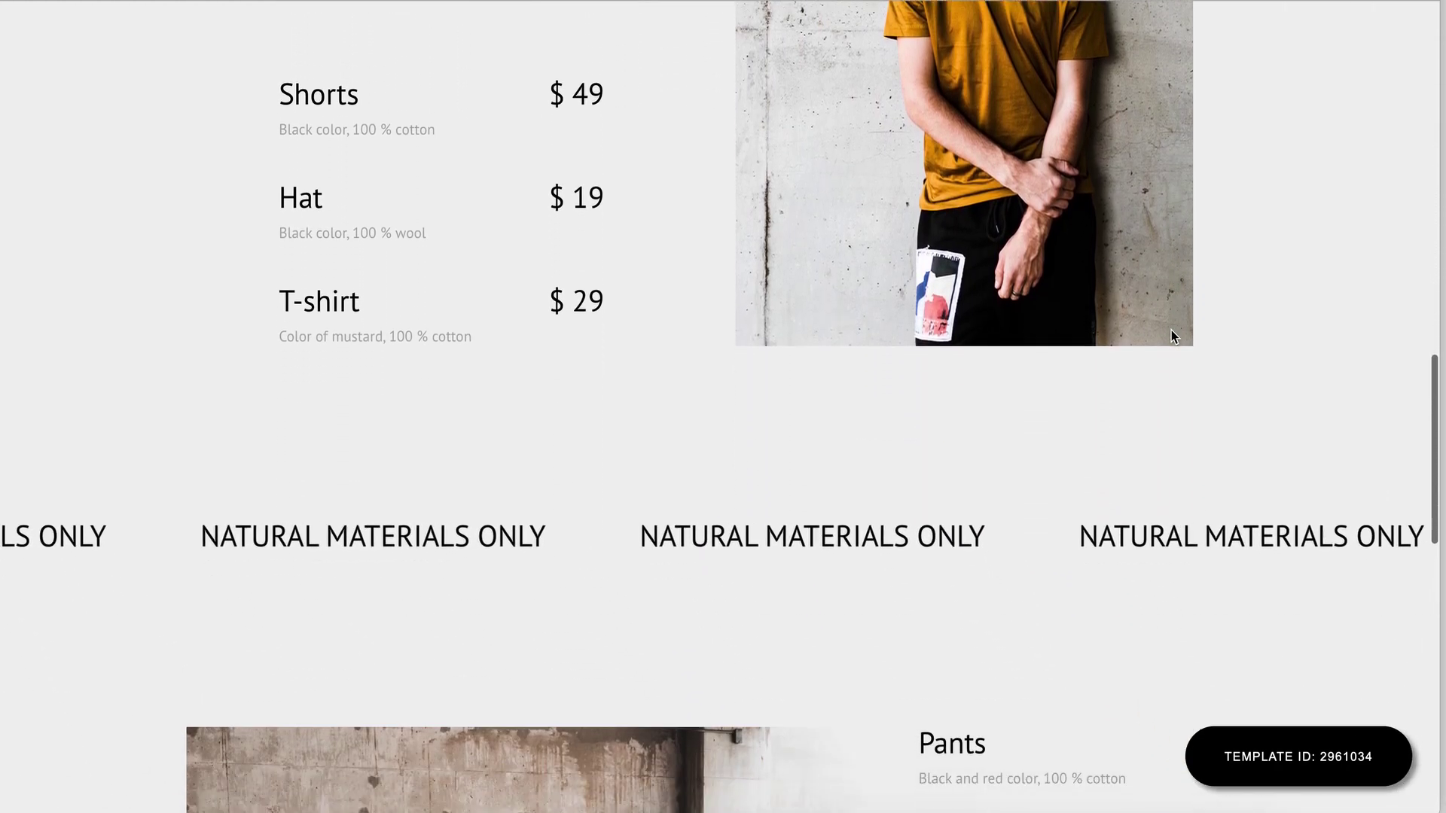
scroll(1172, 337, "down", 1)
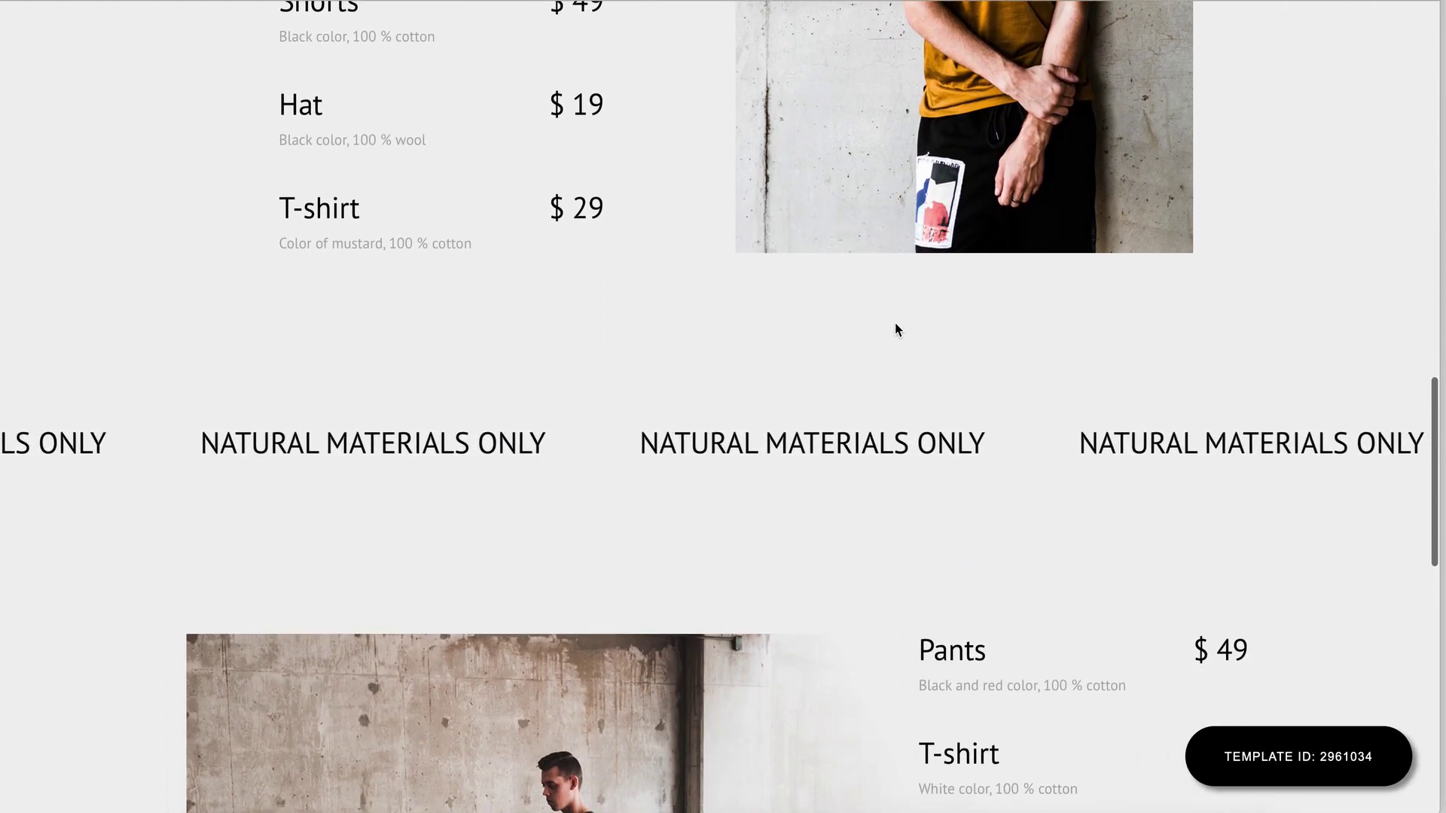
scroll(826, 703, "down", 5)
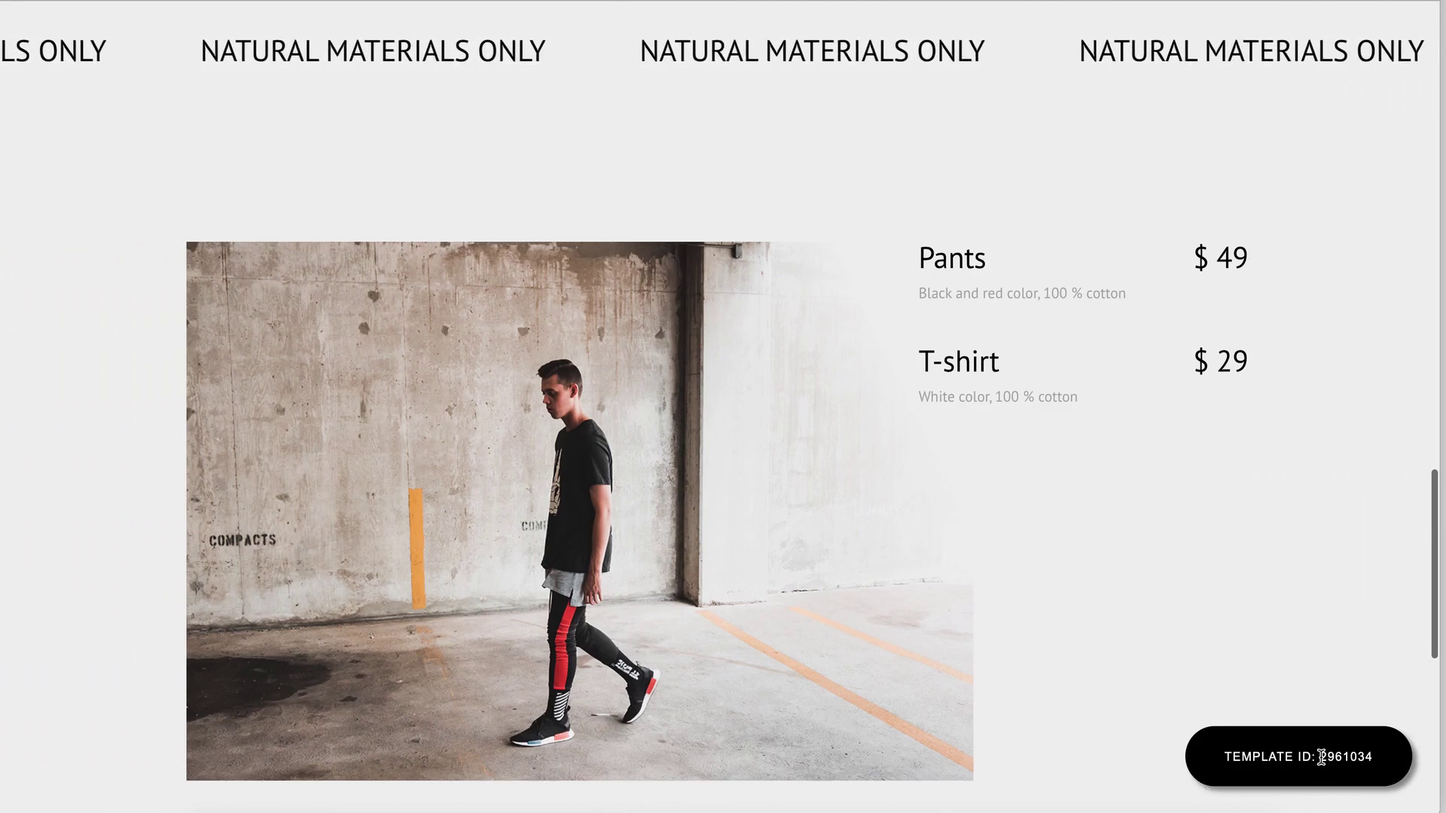
left_click_drag(1322, 757, 1376, 759)
key("ctrl+c")
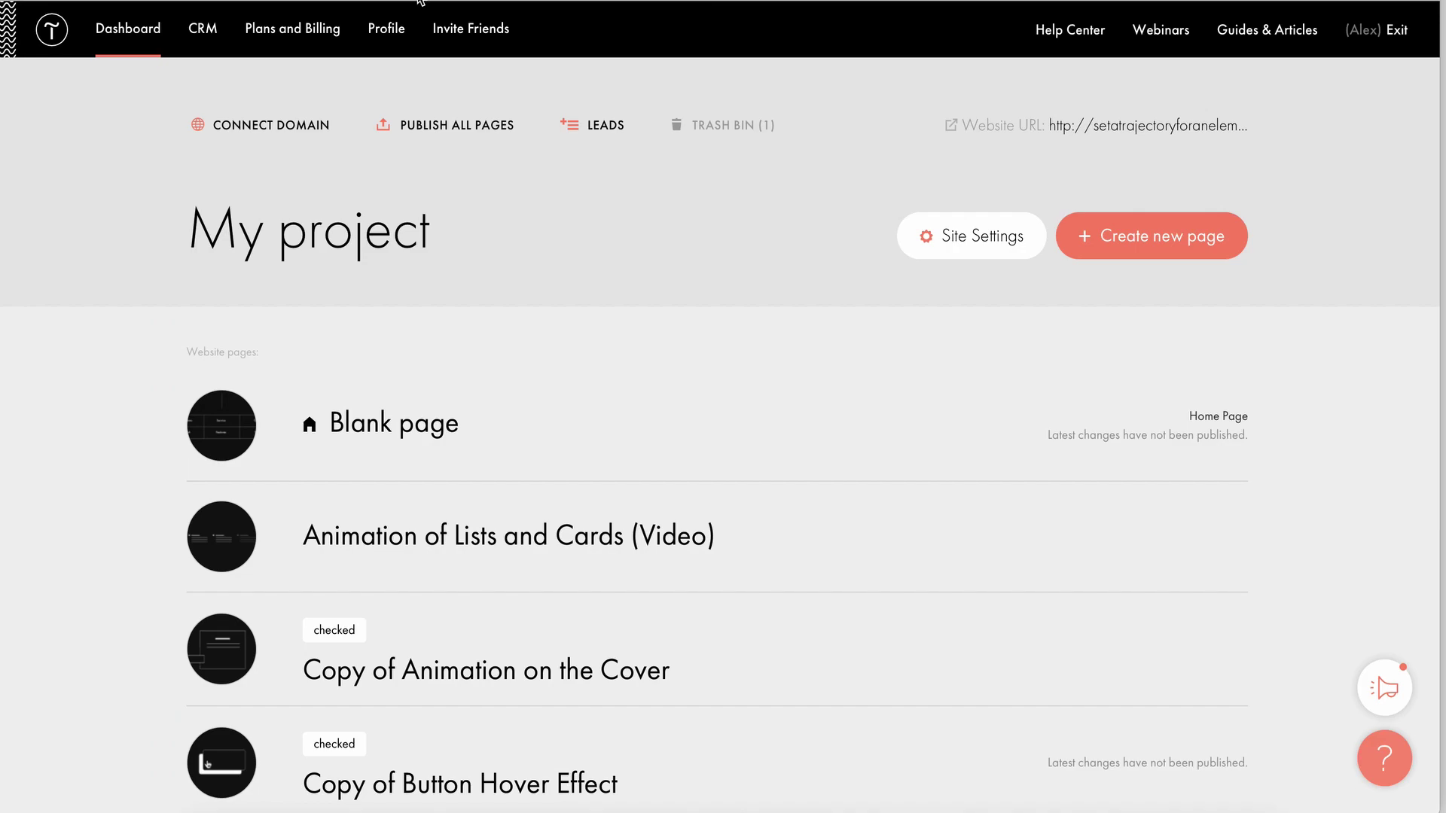
Create a new page in My project by pasting template ID 2961034.
left_click(1132, 237)
scroll(1132, 237, "down", 10)
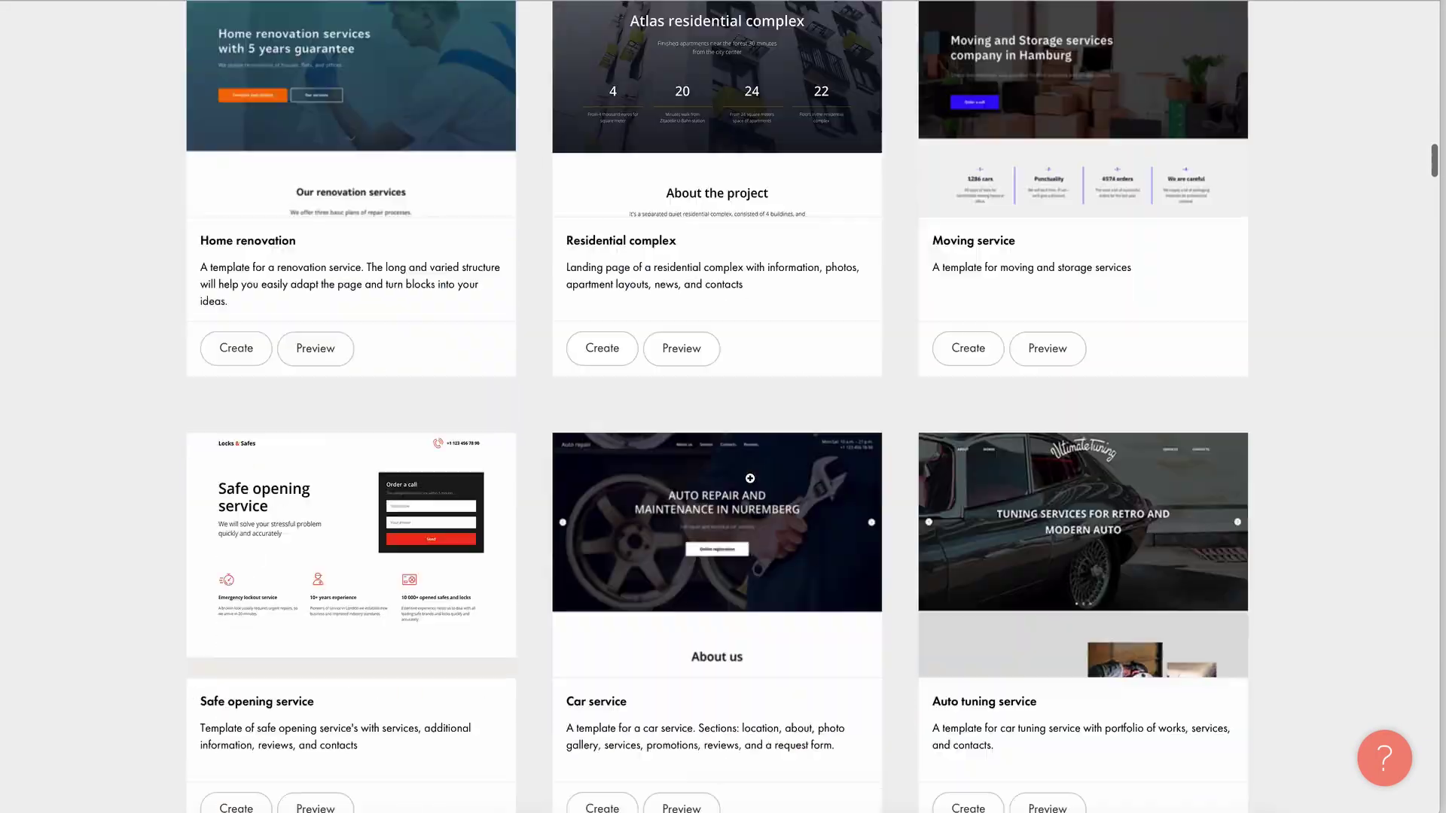
scroll(716, 316, "down", 15)
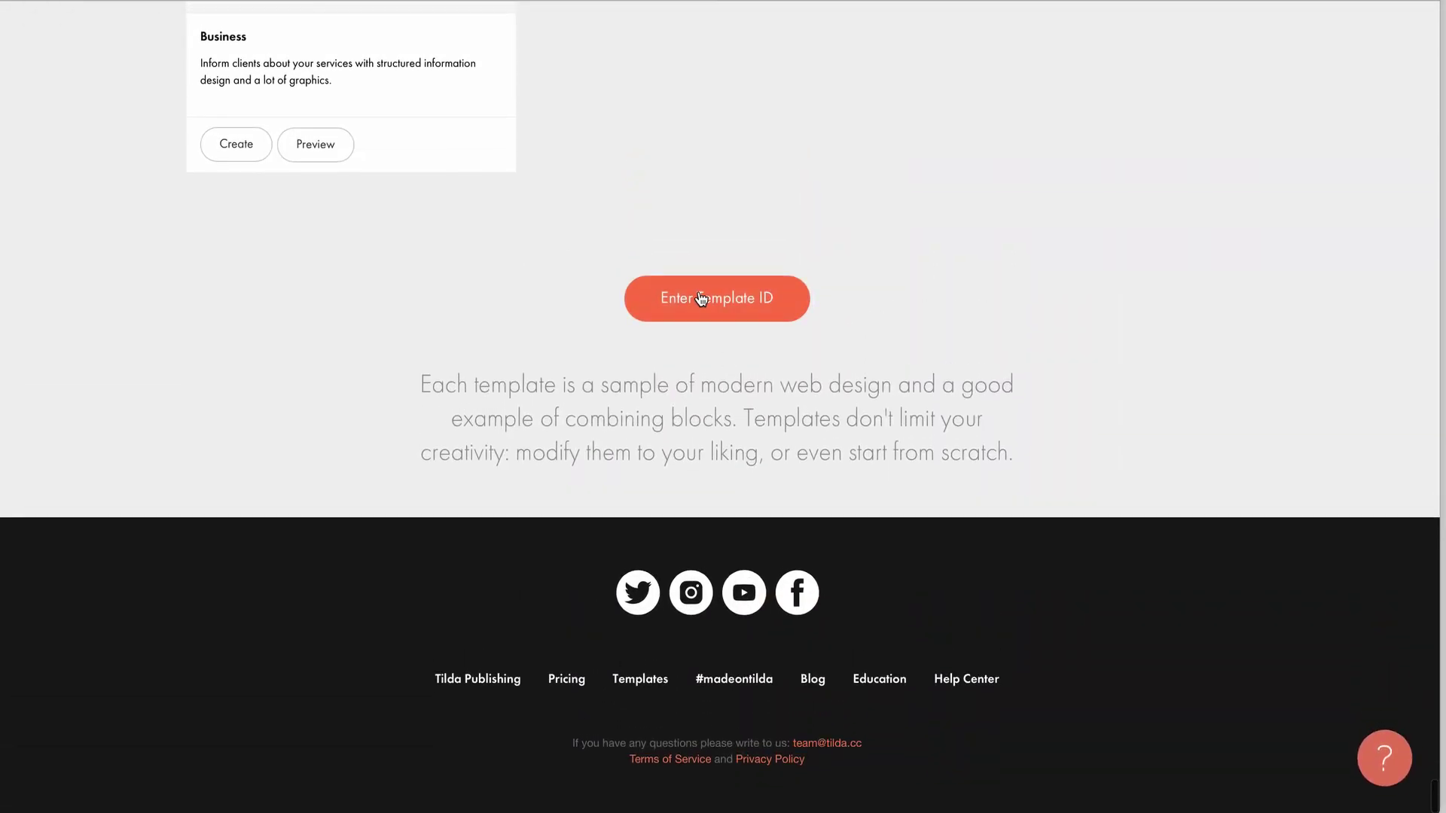
left_click(701, 299)
key("ctrl+v")
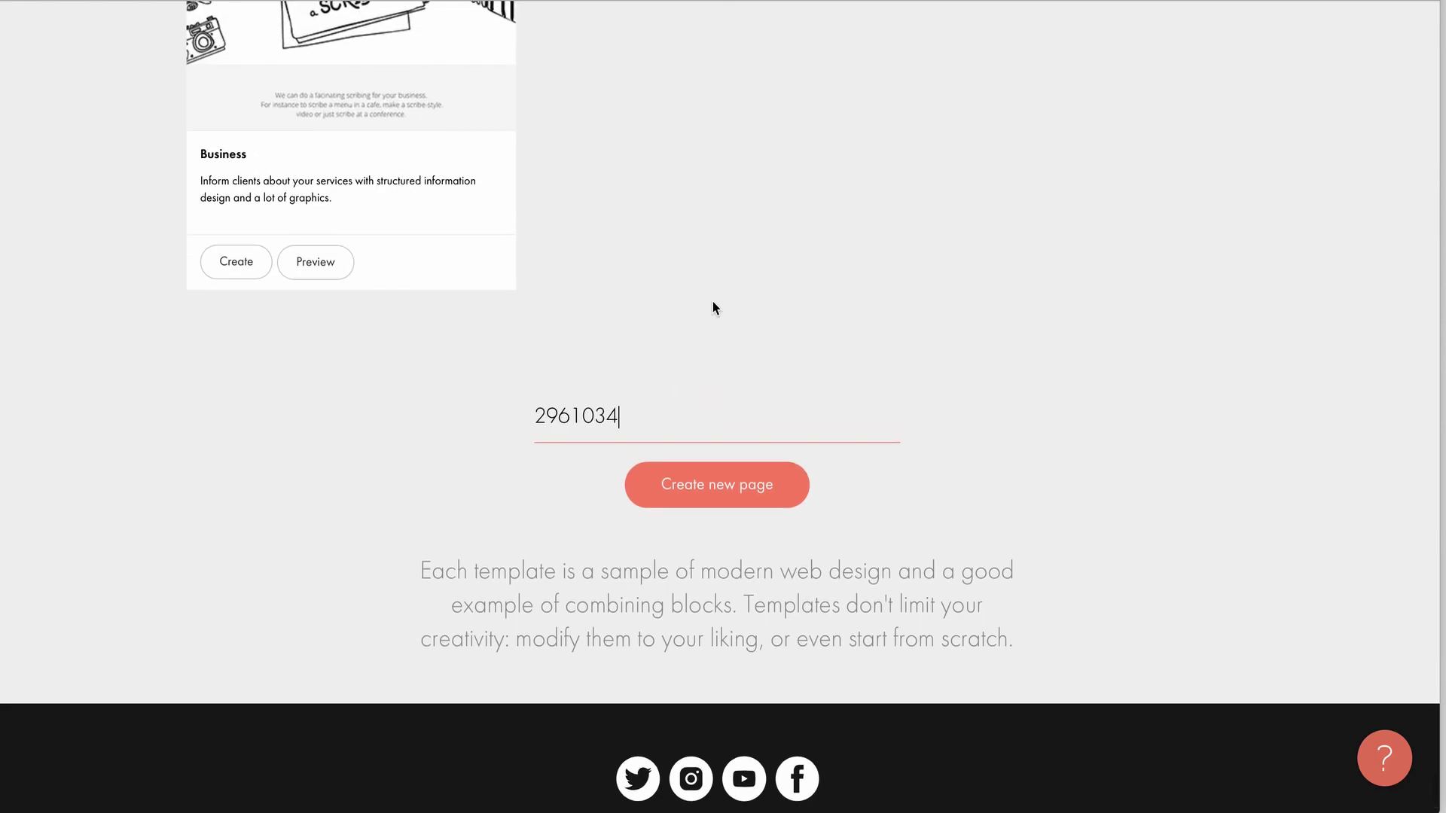
left_click(714, 486)
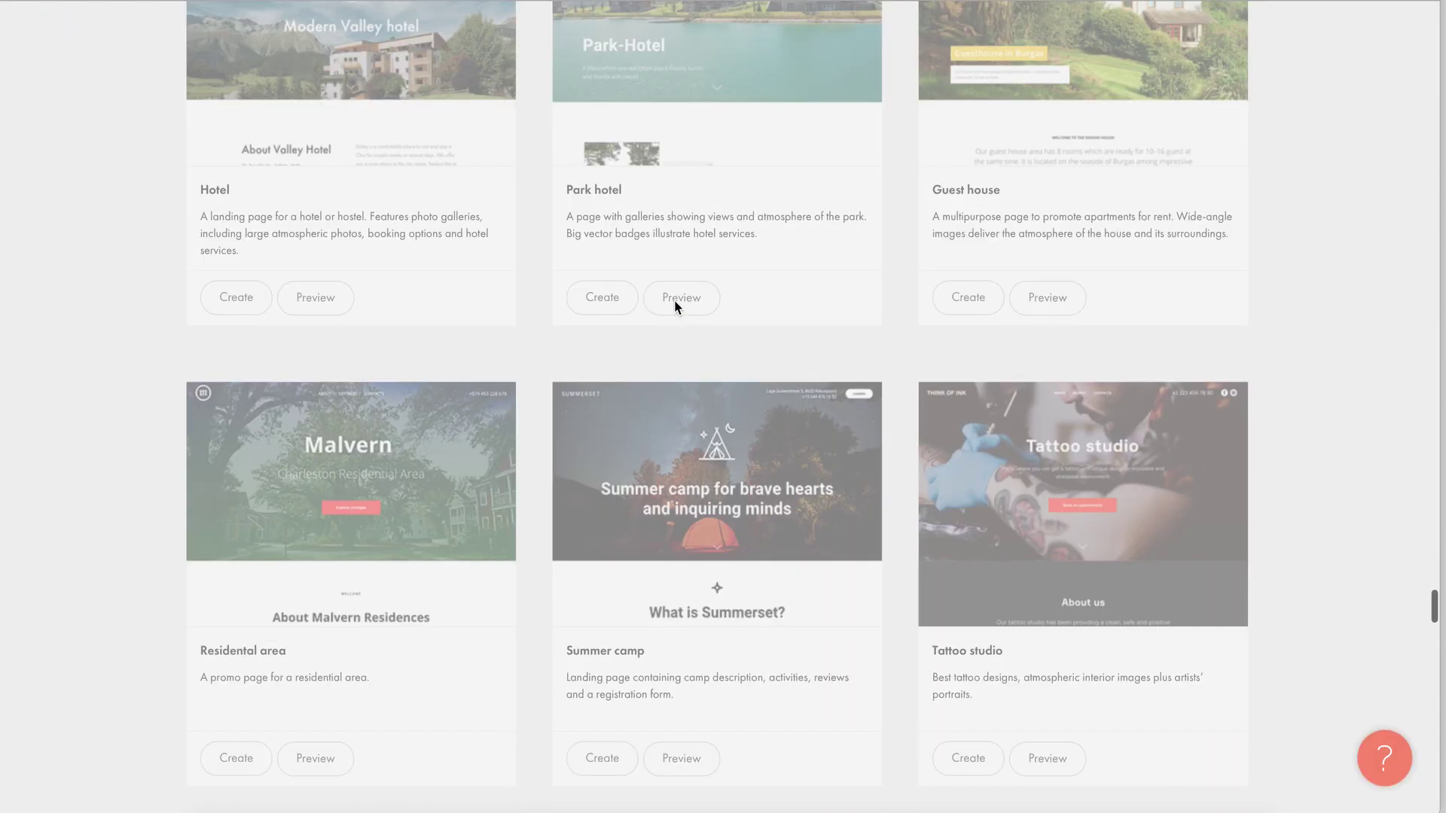
scroll(676, 303, "down", 2)
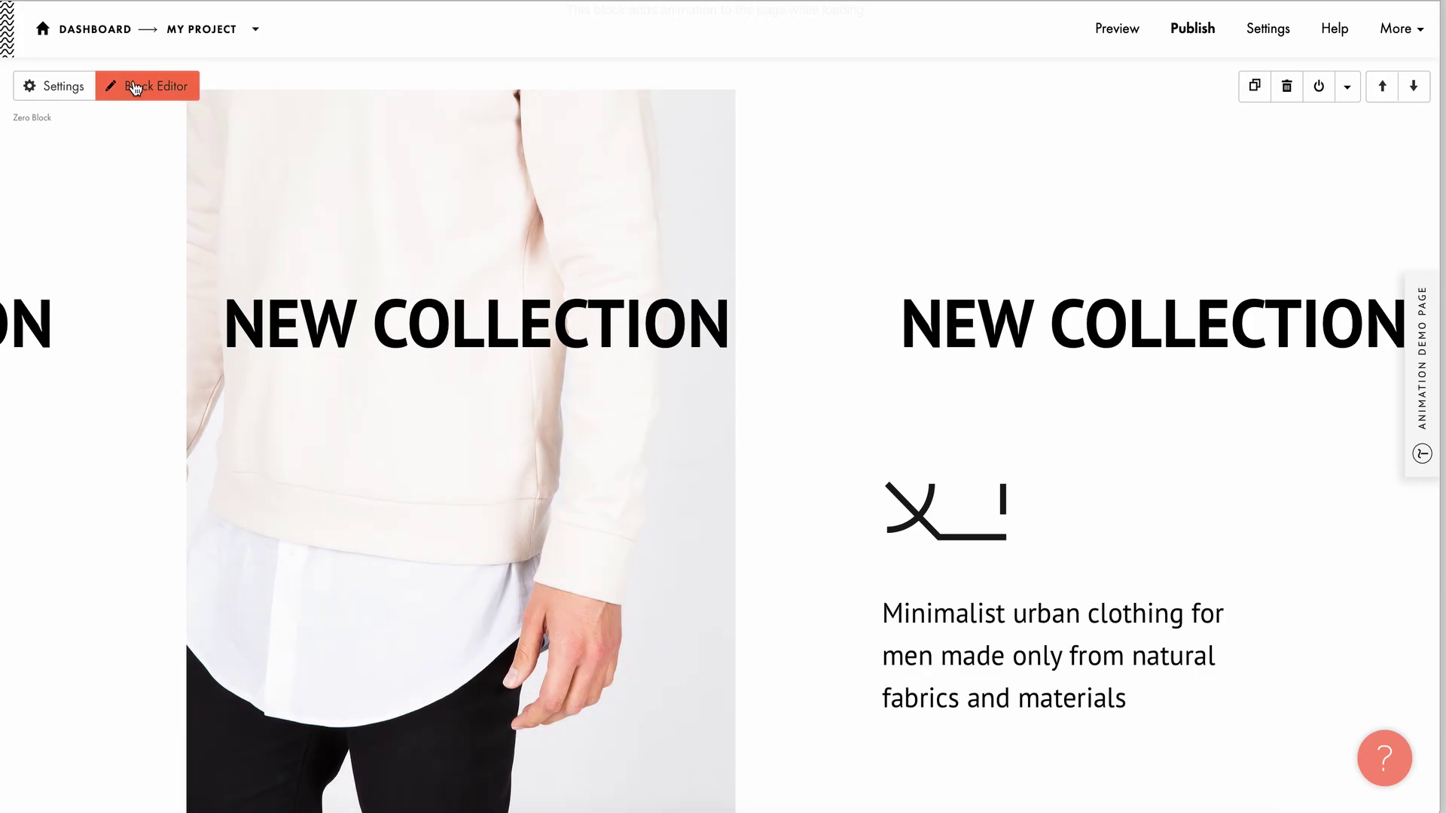
Open the Zero Block editor and select the NEW COLLECTION heading, scrolling to Step-by-Step Animation.
left_click(134, 87)
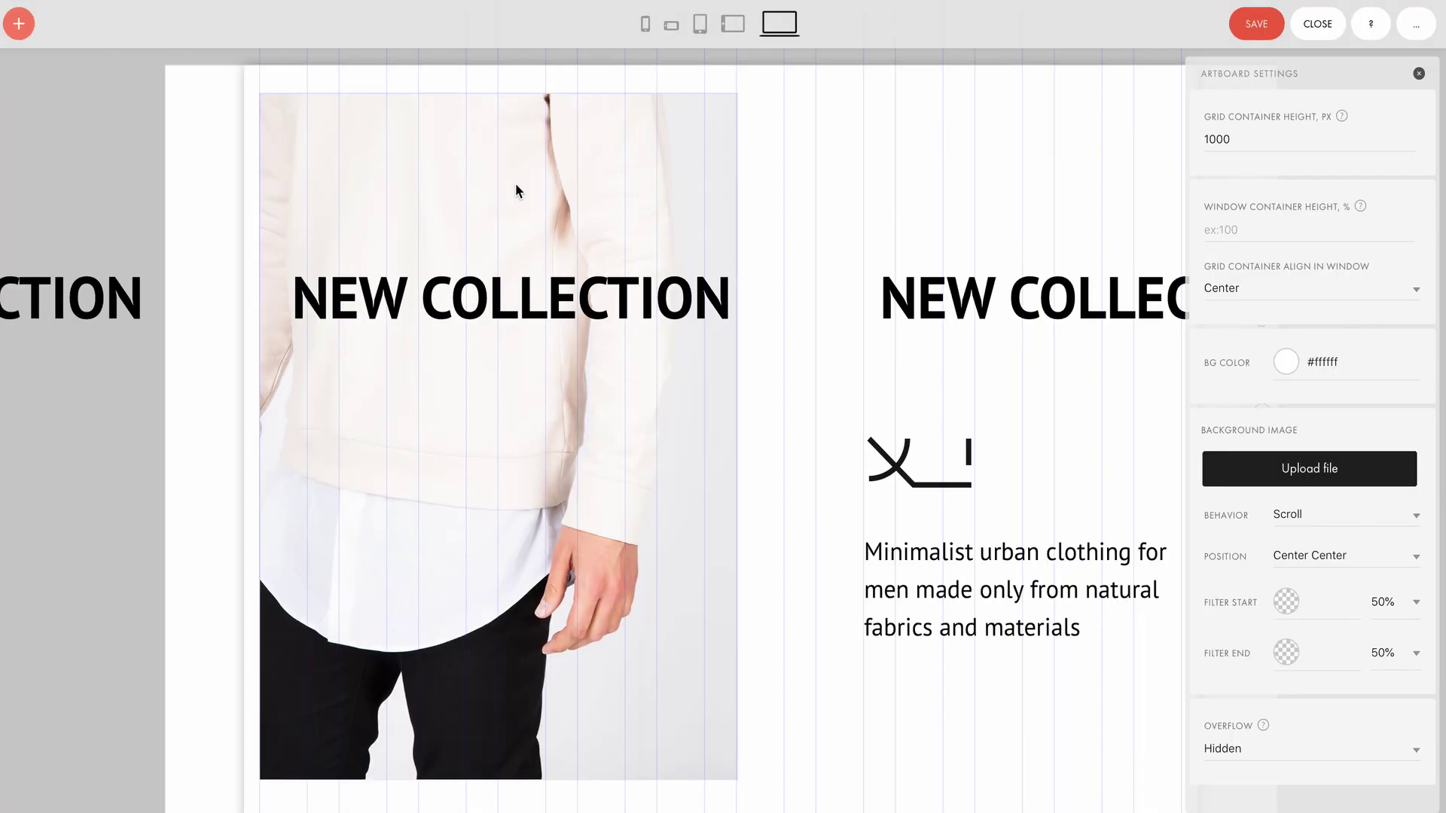
left_click(596, 315)
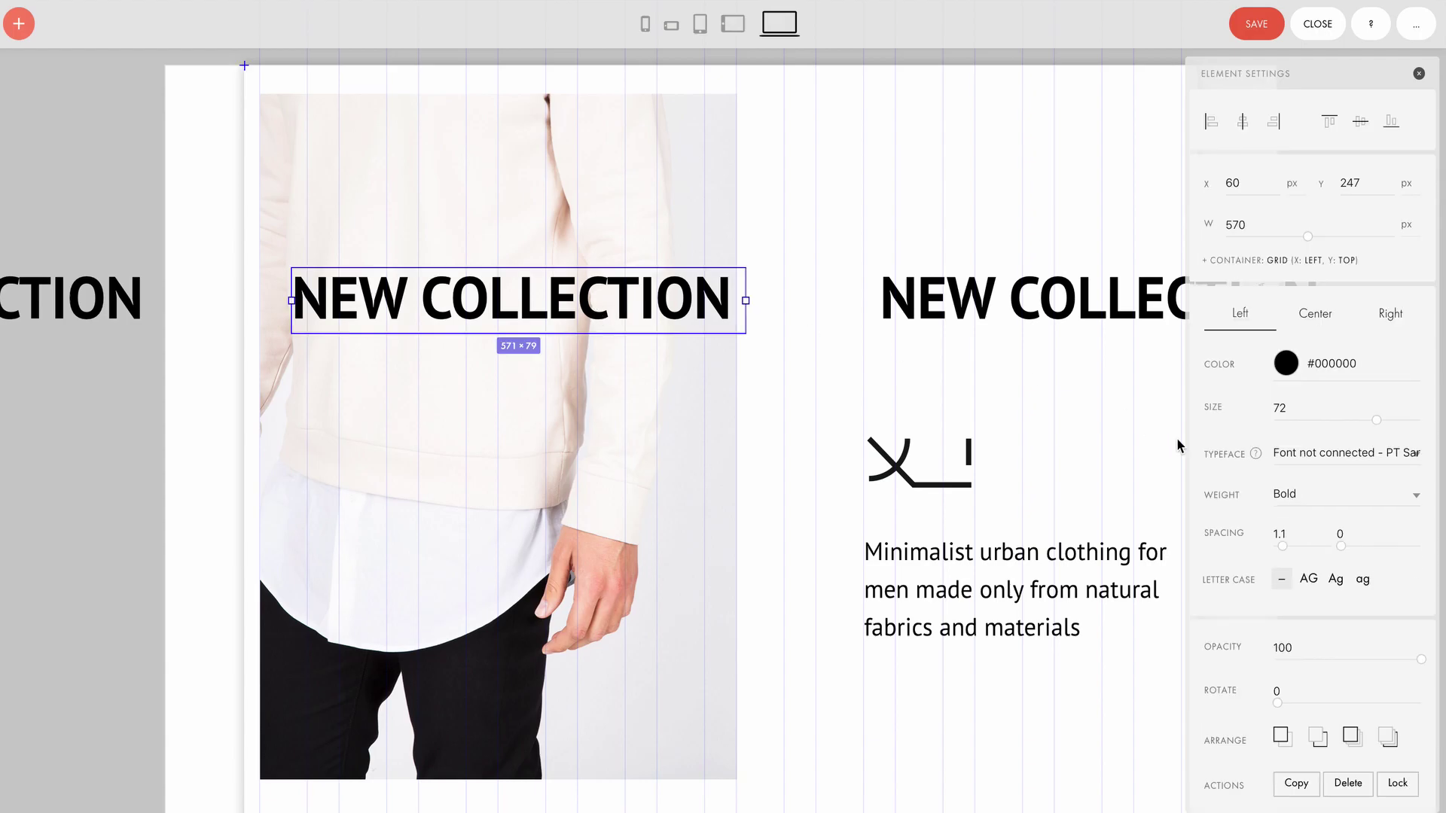
scroll(1287, 570, "down", 5)
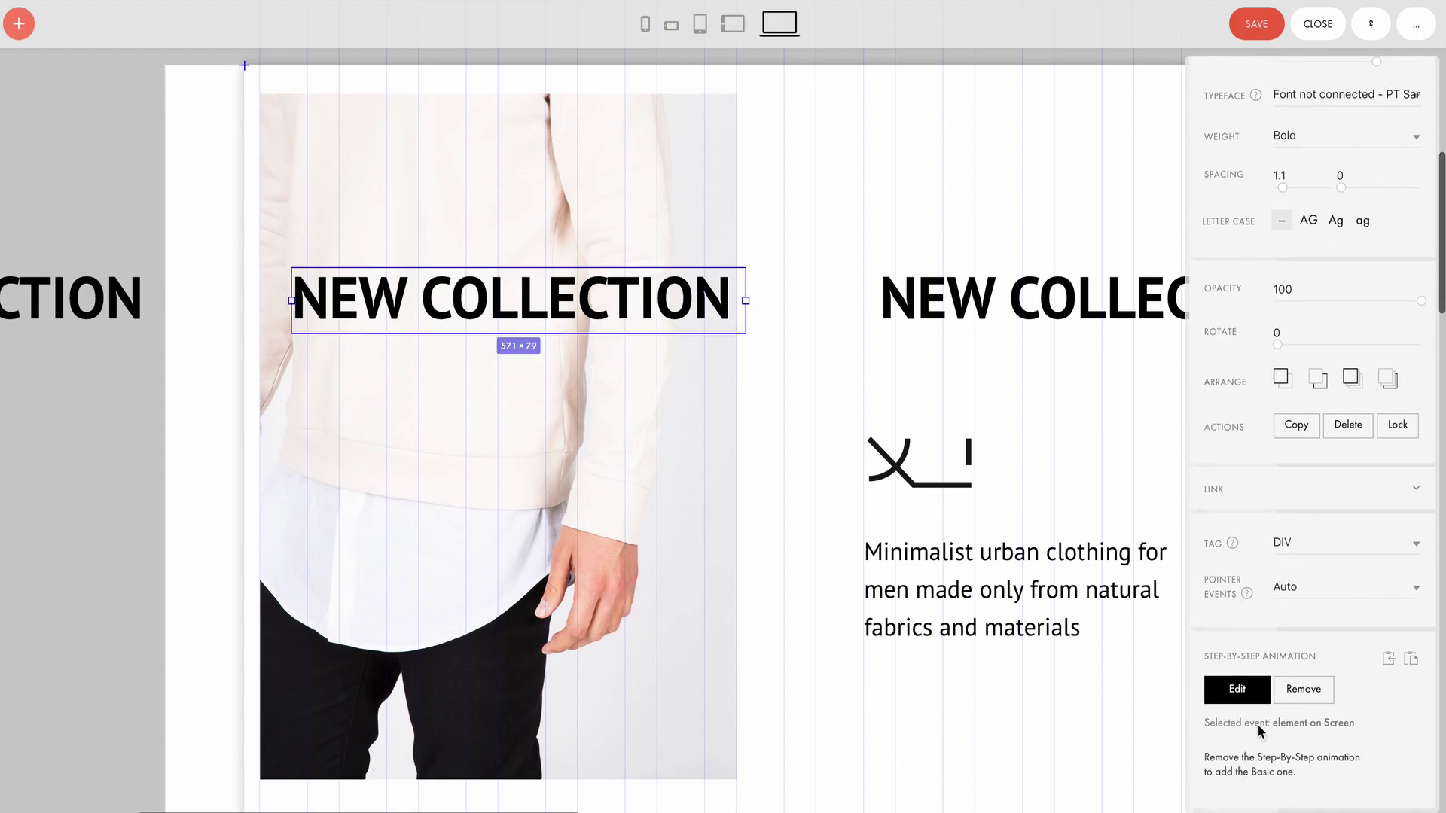
Open the heading's step-by-step animation, keeping the On Screen trigger and Loop enabled.
left_click(1237, 690)
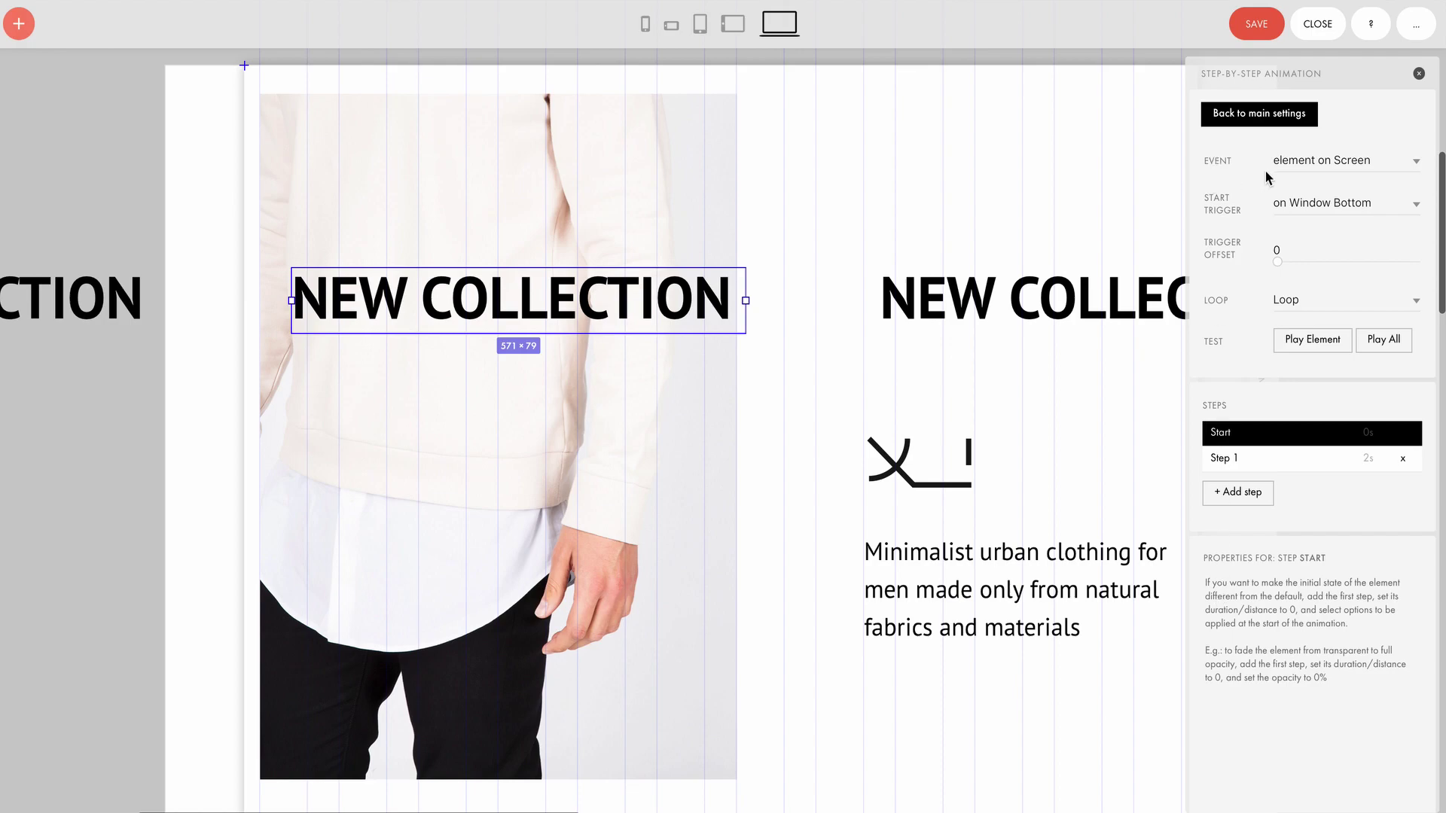
left_click(1414, 170)
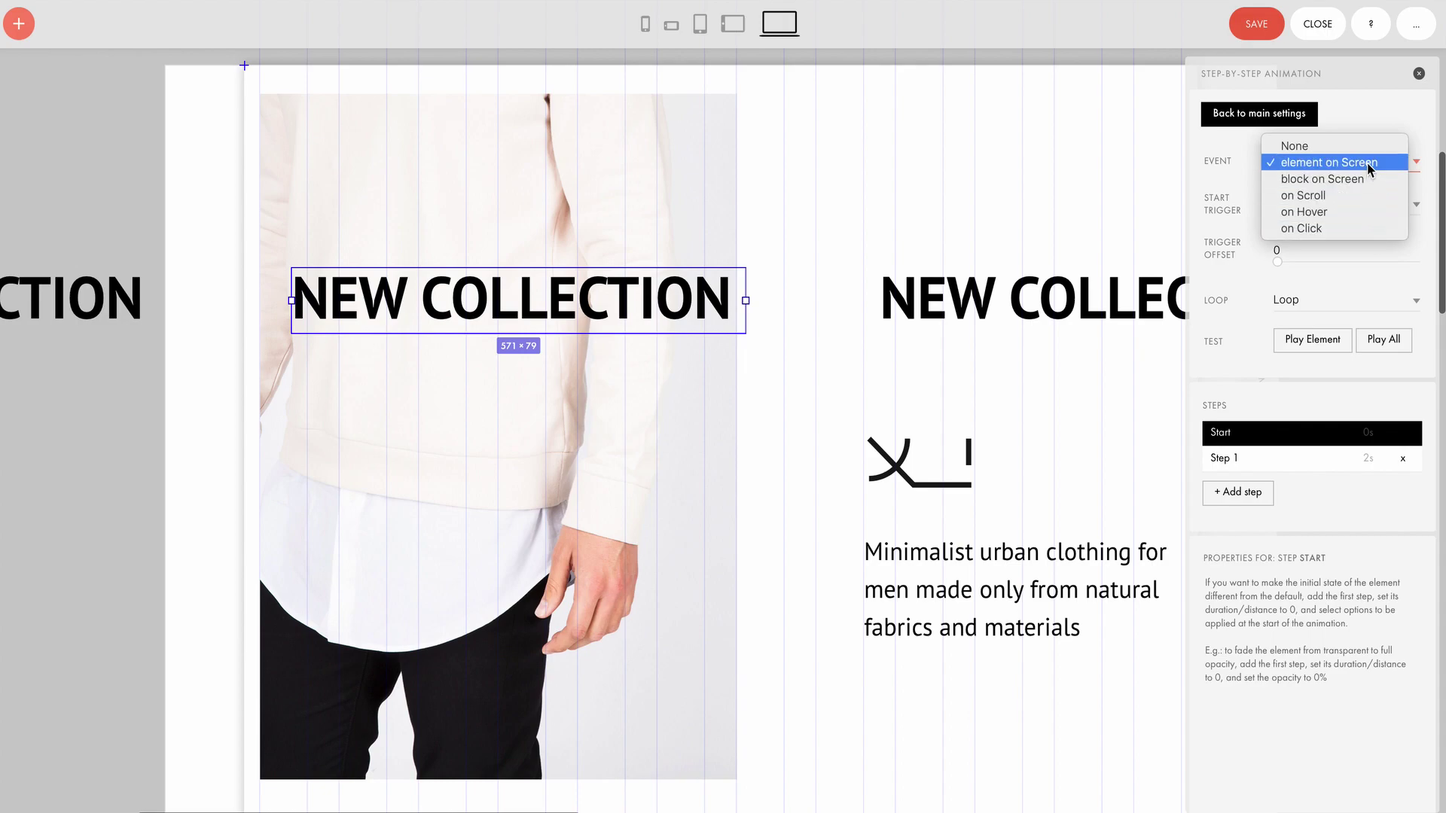
left_click(1369, 164)
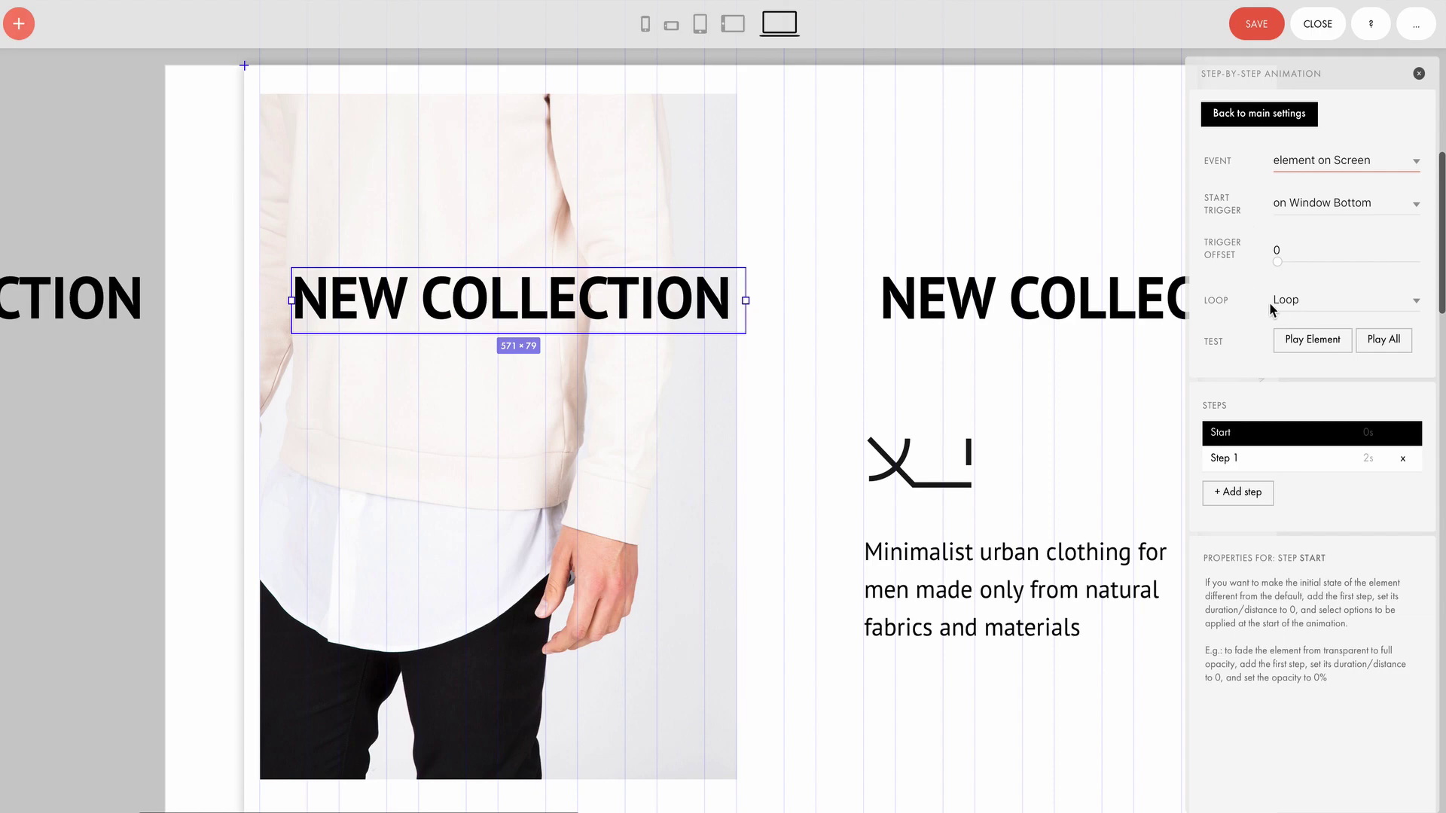
left_click(1363, 302)
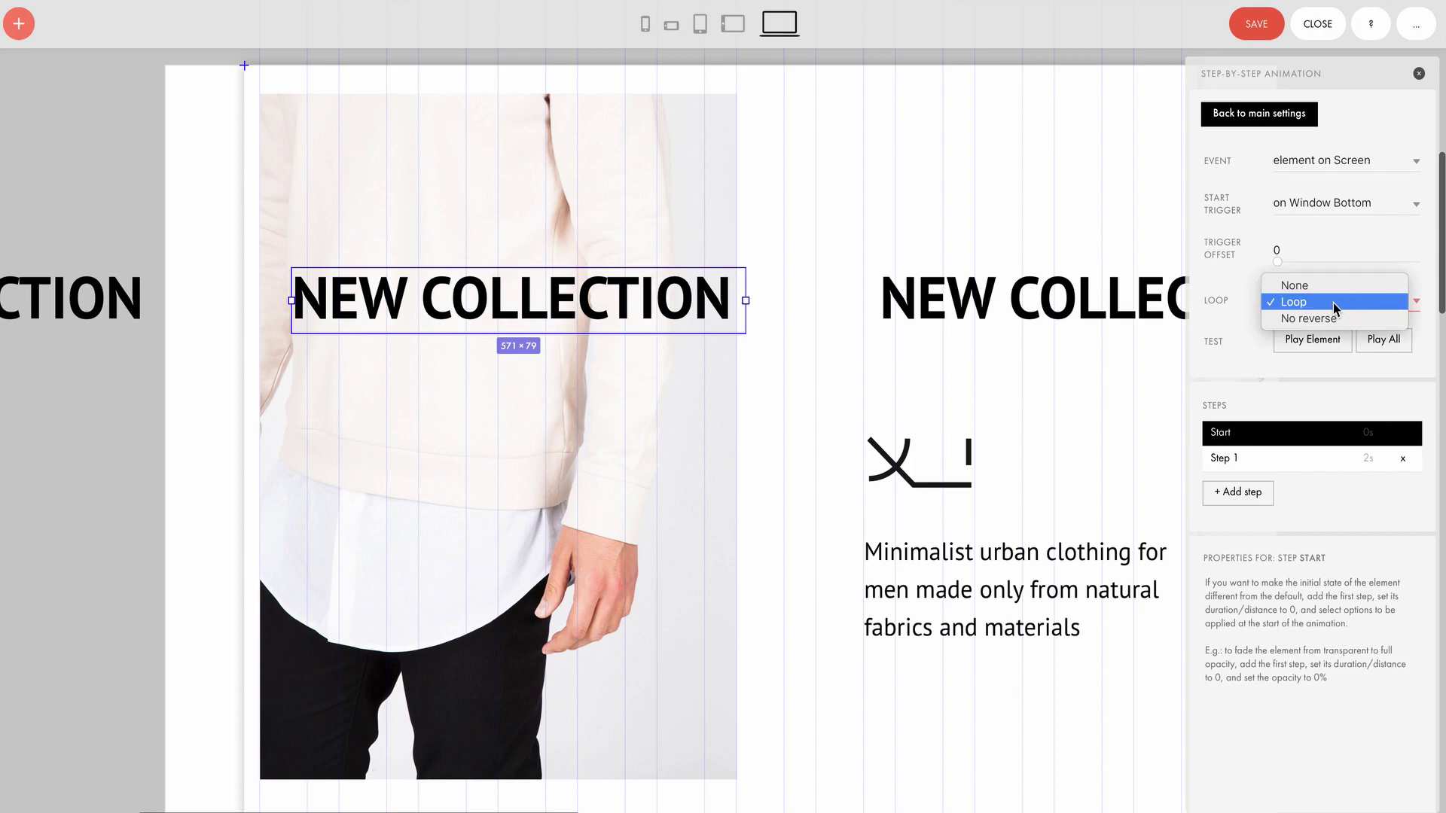
left_click(1333, 303)
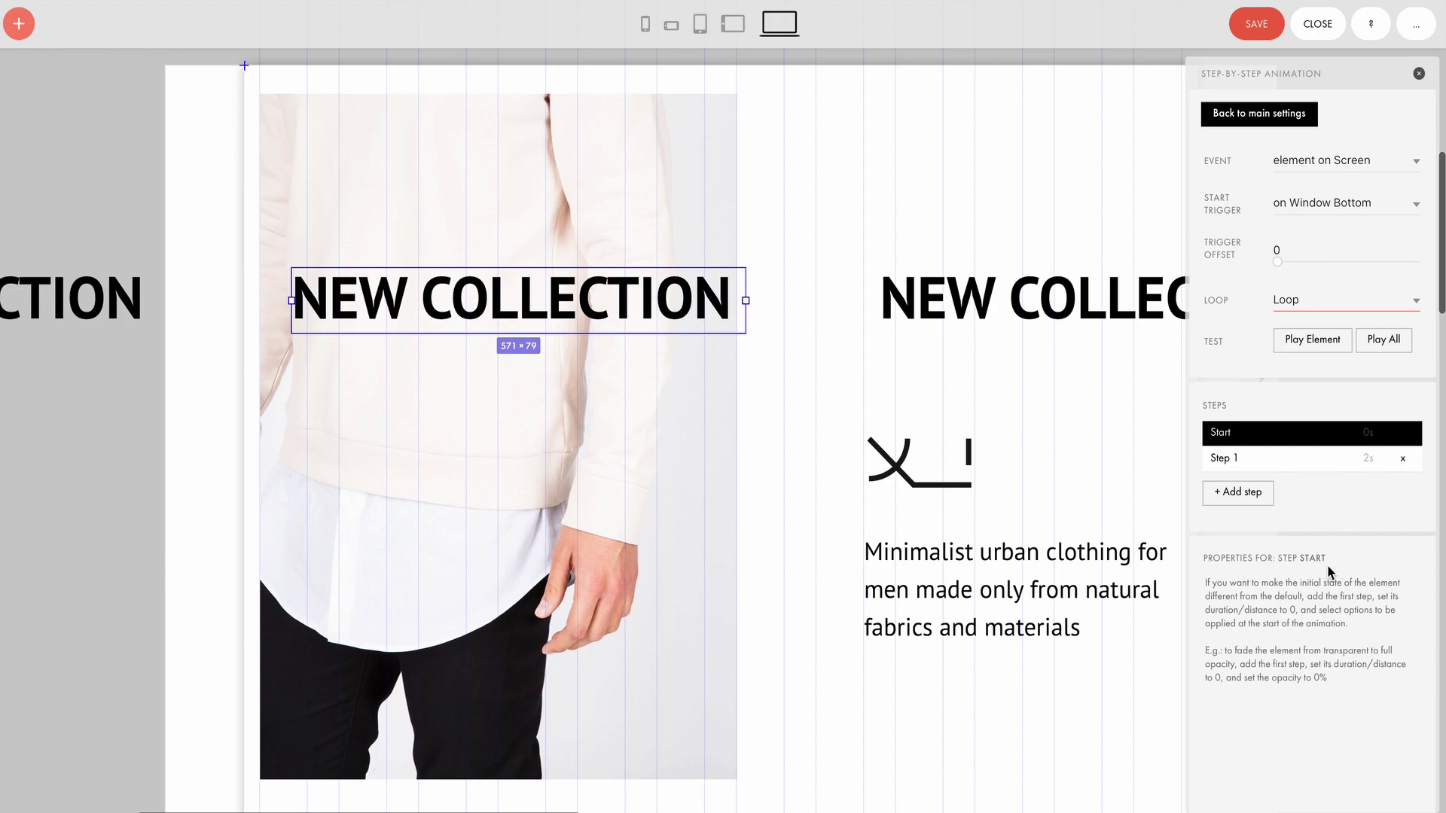
Inspect Step 1's 2 s duration and -740 px Move X value.
left_click(1304, 467)
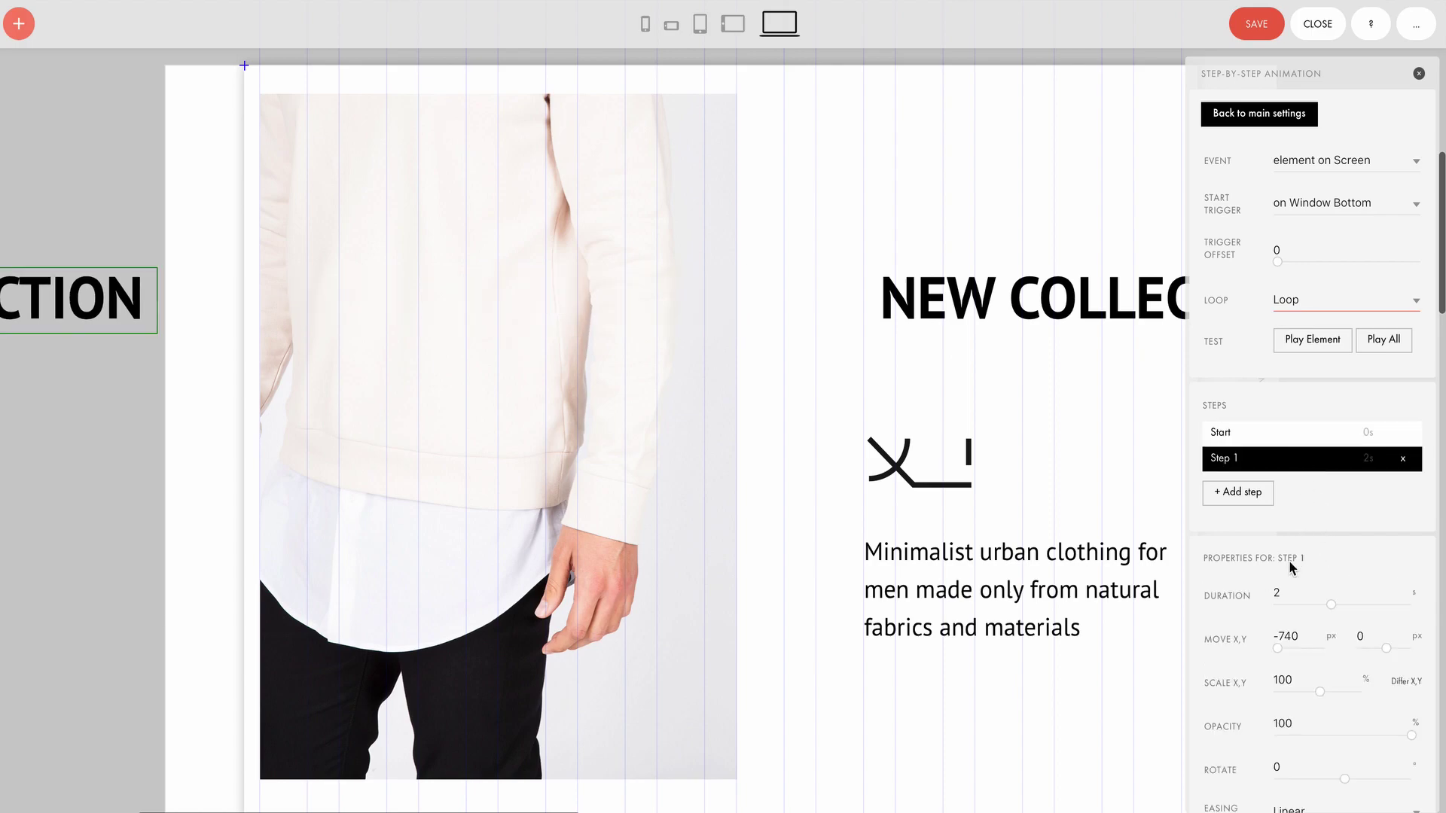
double_click(1275, 594)
left_click_drag(1302, 641, 1263, 637)
left_click(1313, 636)
Delete the old step, place a second NEW COLLECTION row, and select its middle text.
left_click(1278, 446)
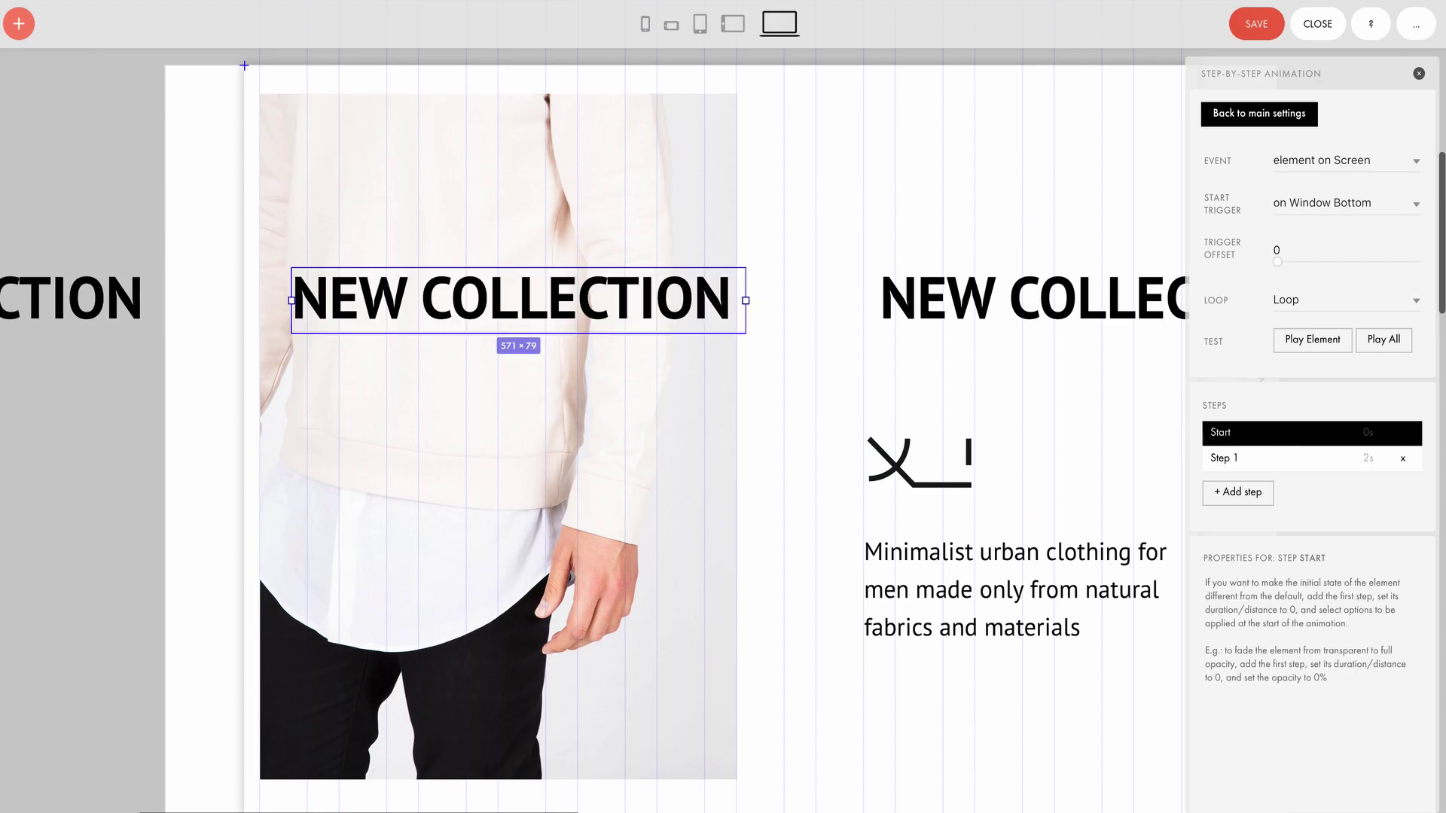
left_click(1403, 458)
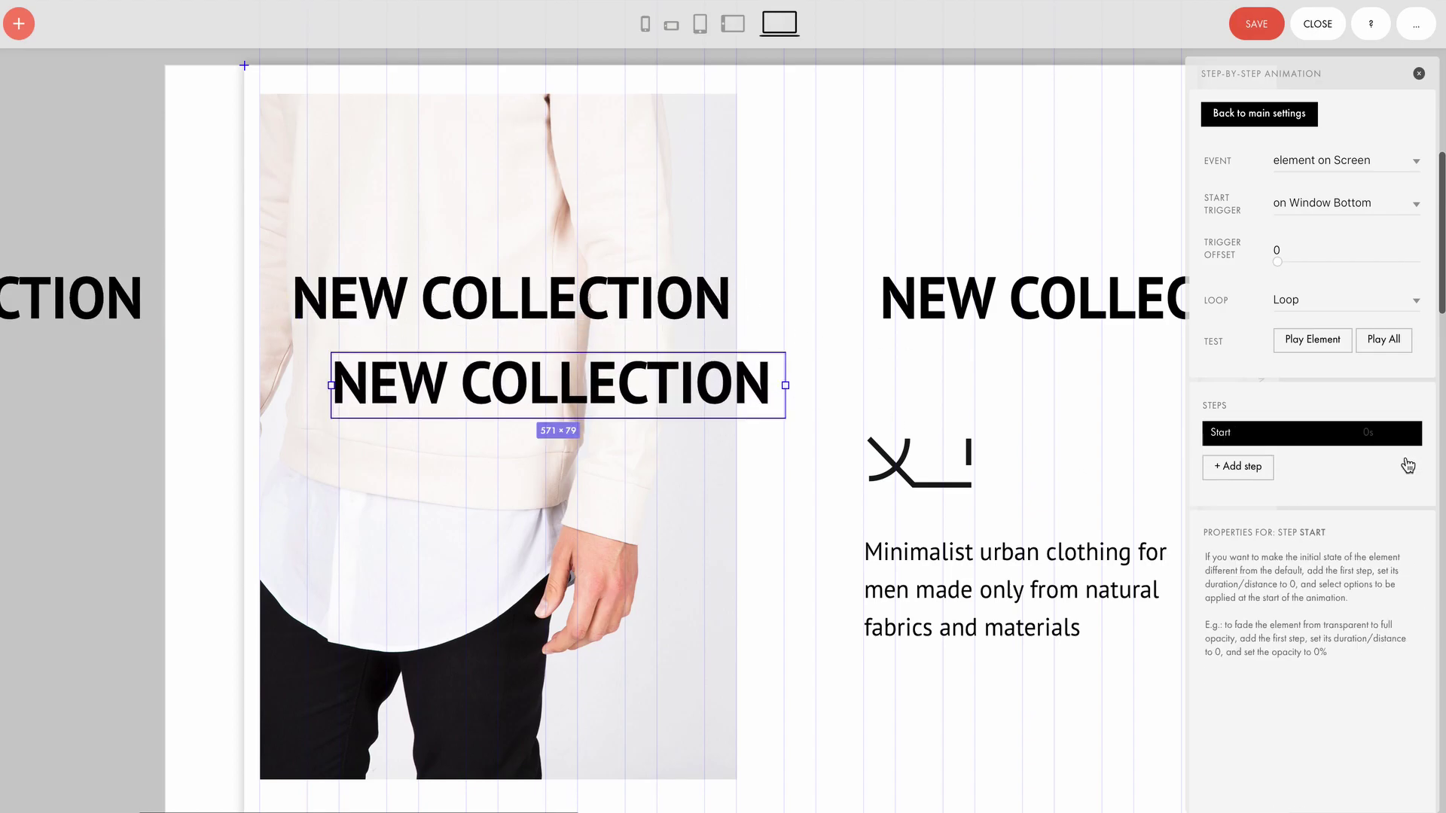
left_click_drag(787, 386, 183, 388)
left_click(694, 407)
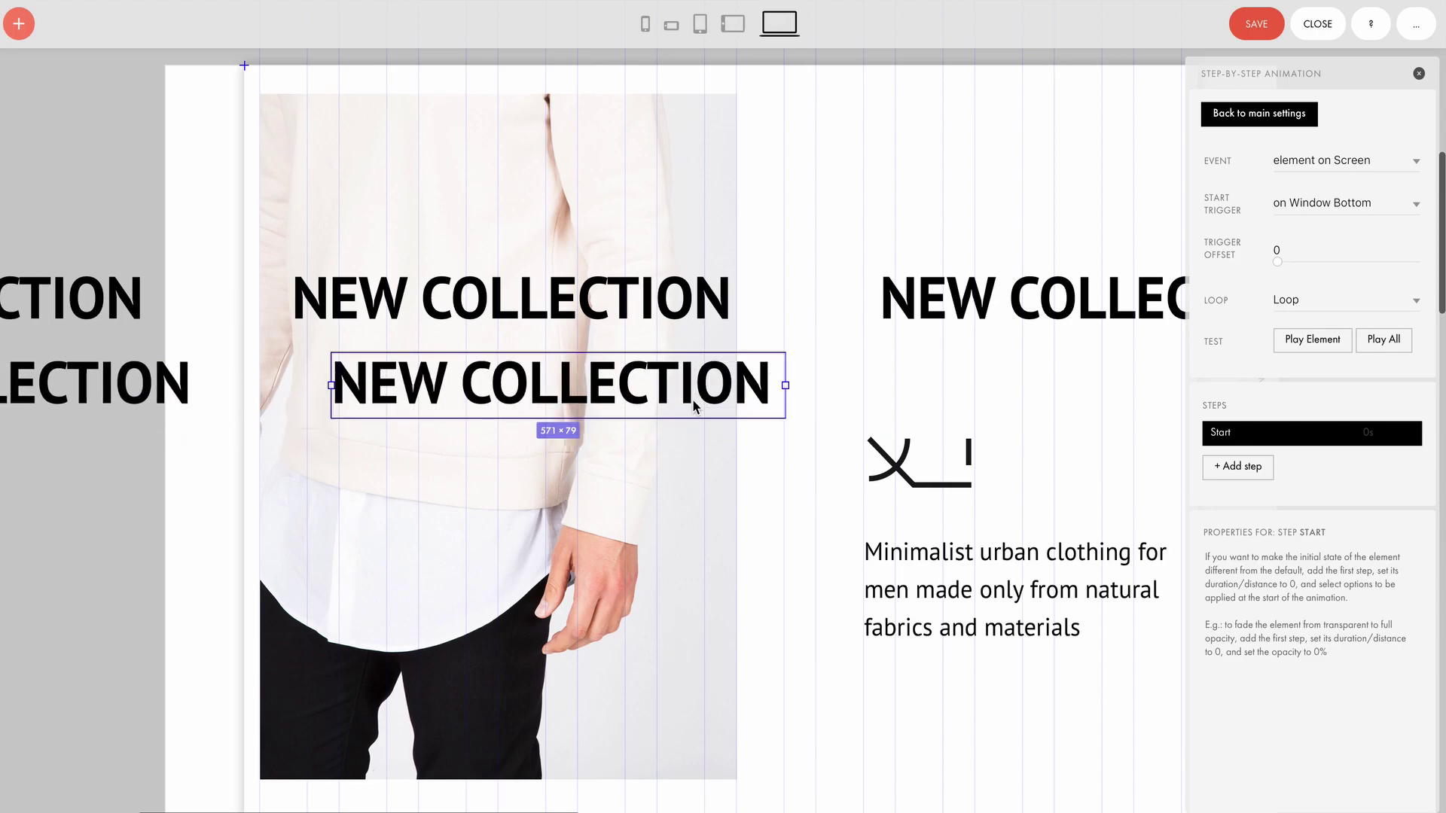
Add a 2 s step moving the text -800 px on X and test-play it.
left_click(1239, 470)
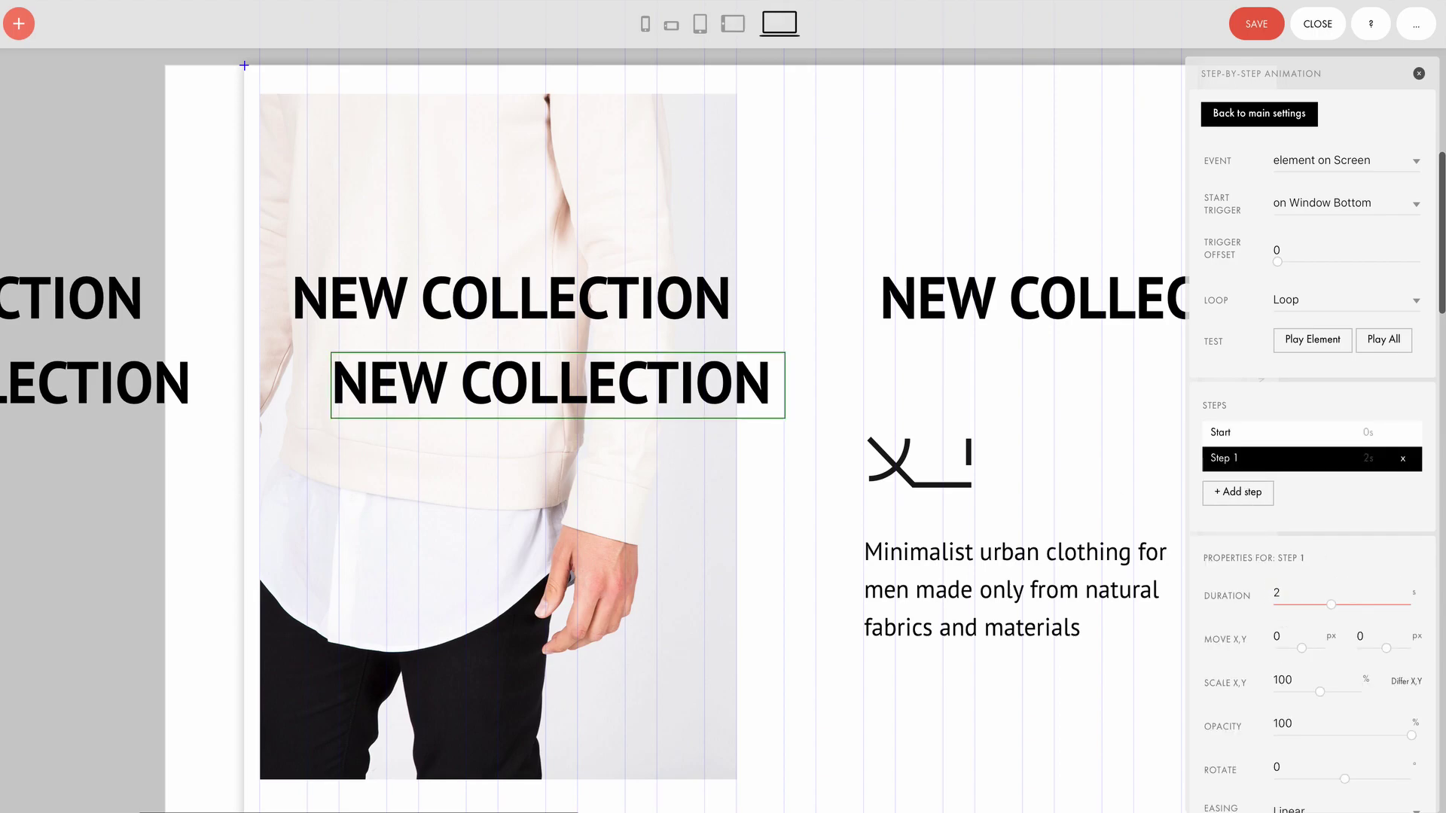
double_click(1289, 635)
type("-800")
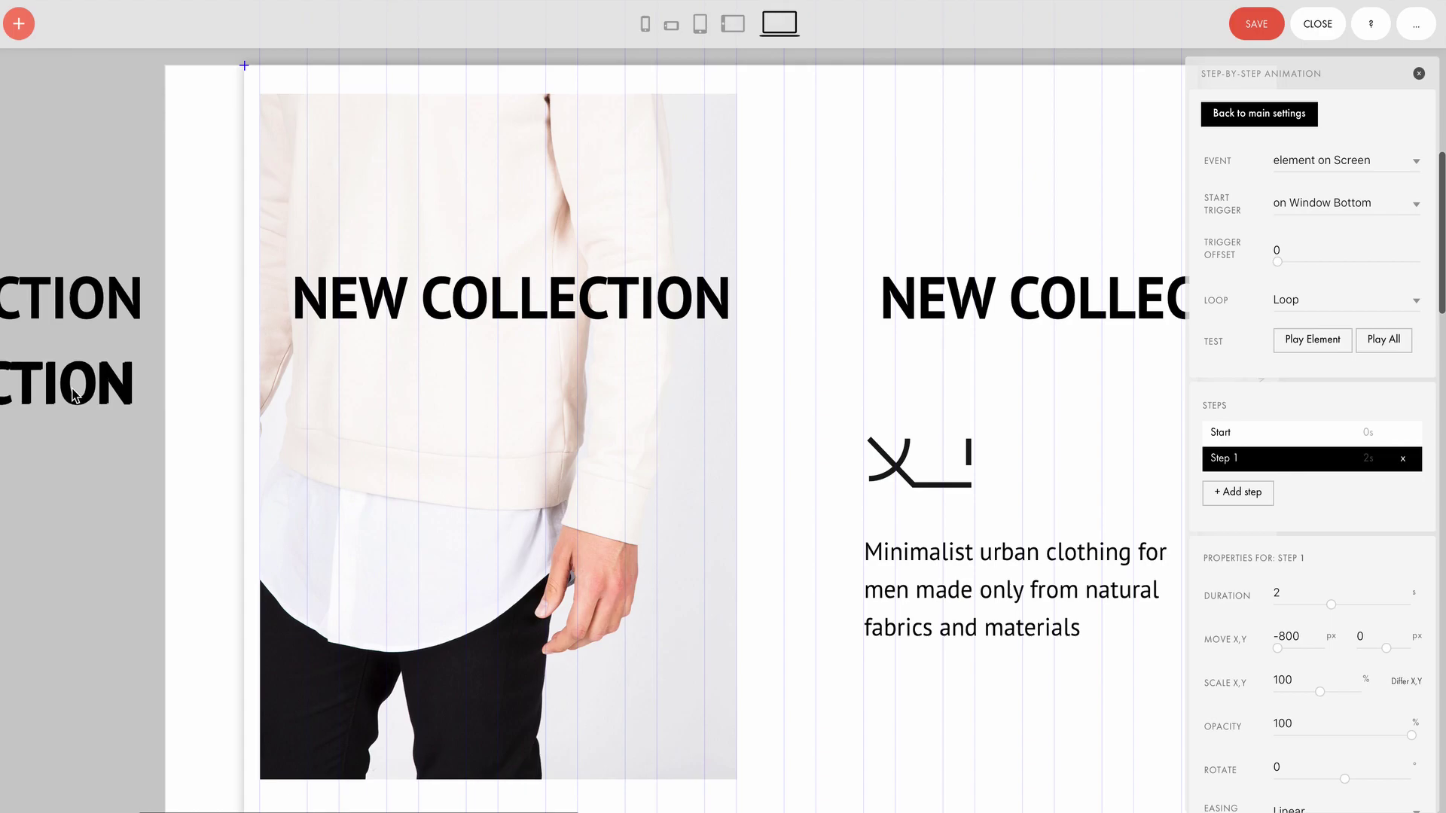
left_click(1342, 346)
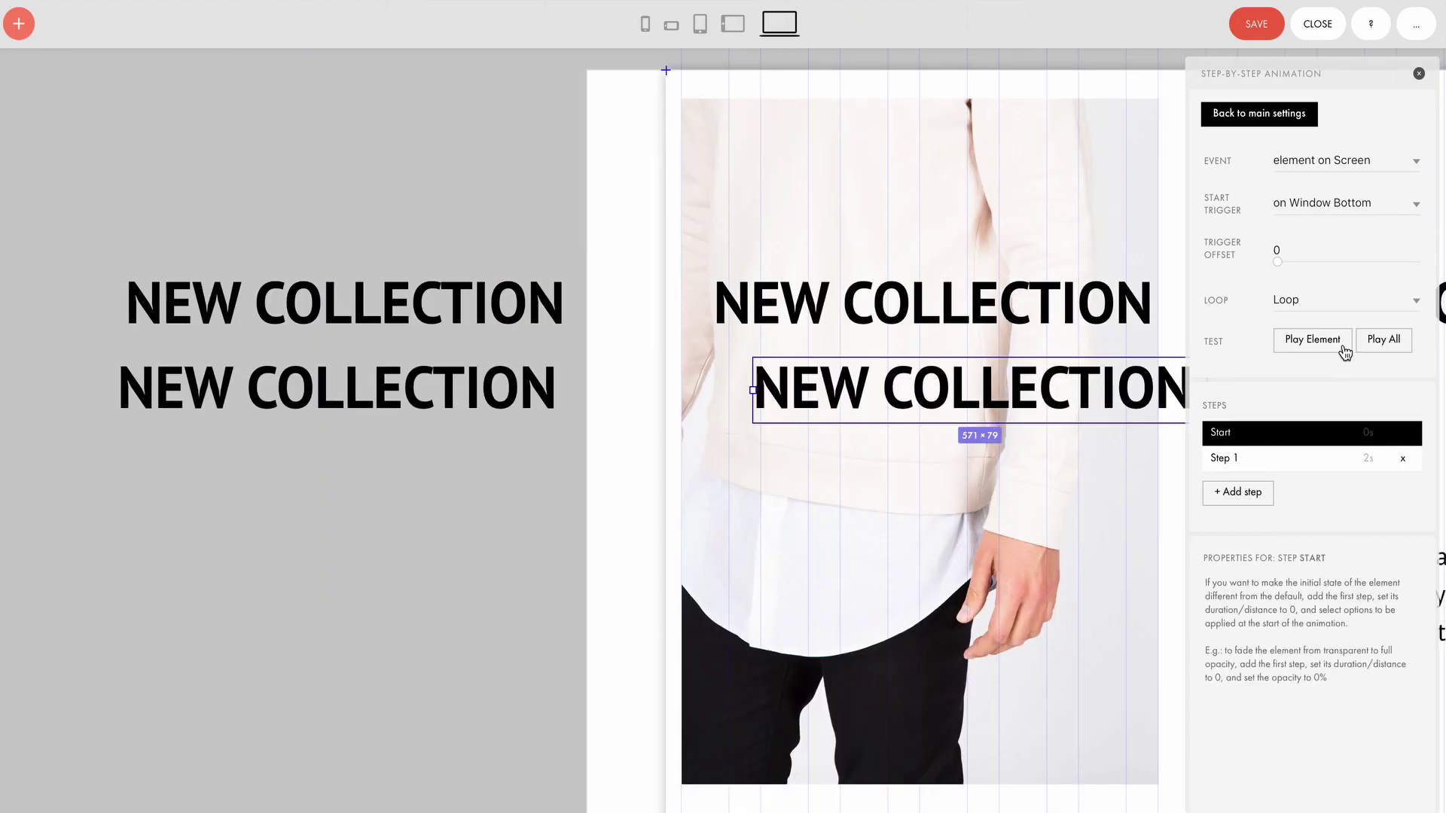
left_click(1325, 342)
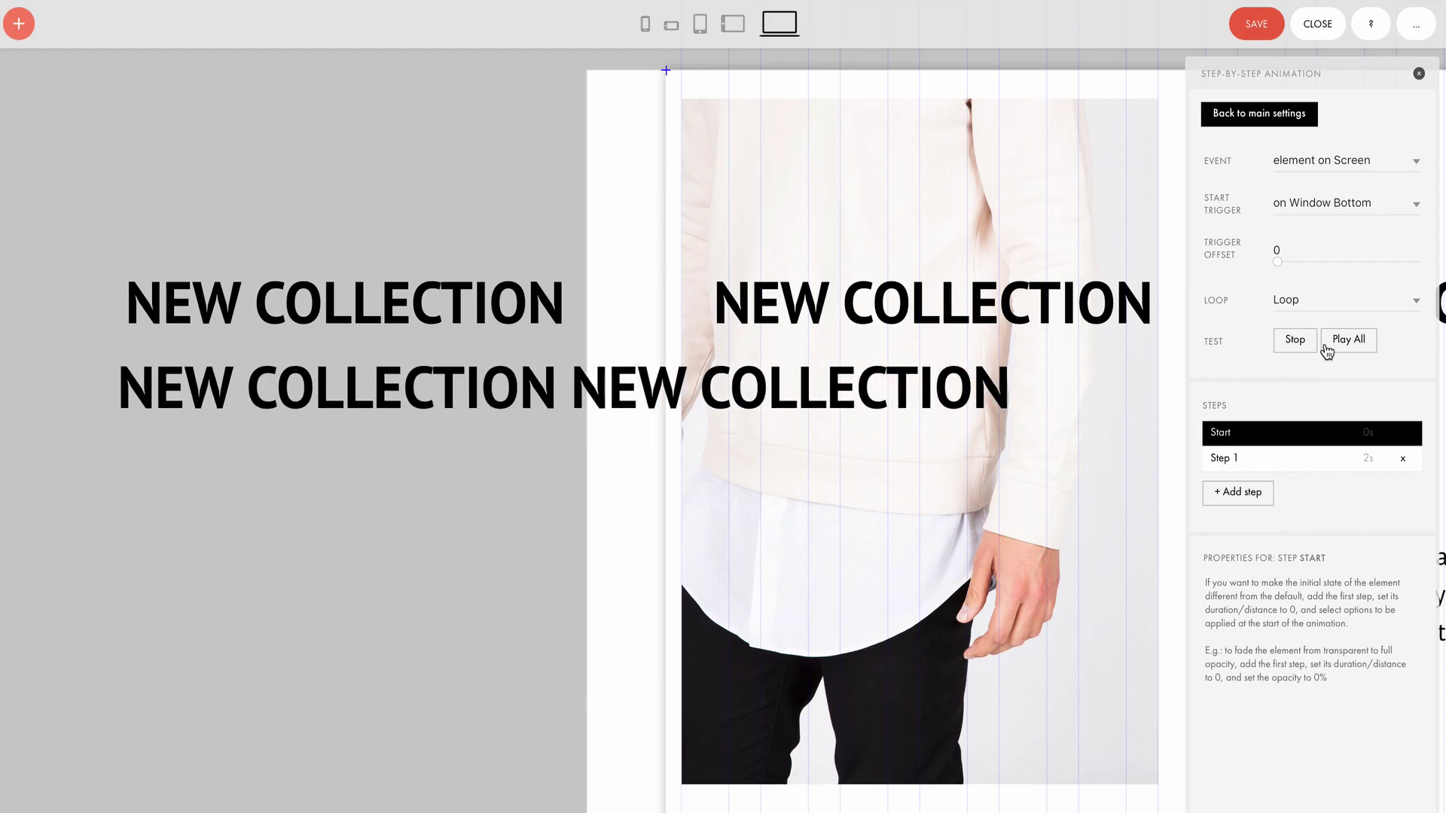
Stop the test, copy the text to the row's far left, and check the right copy's animation.
left_click(740, 393)
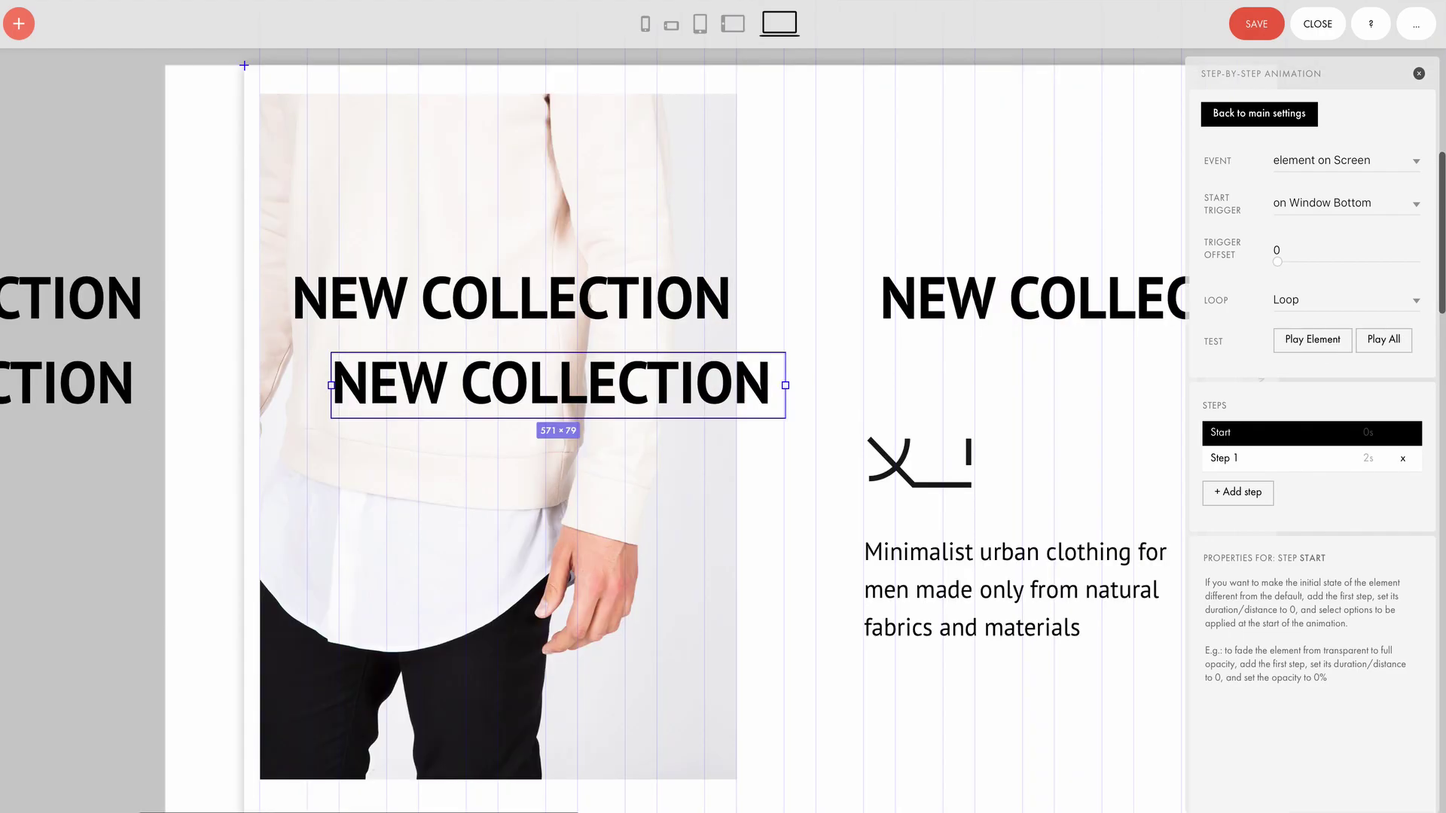
left_click_drag(773, 403, 130, 437)
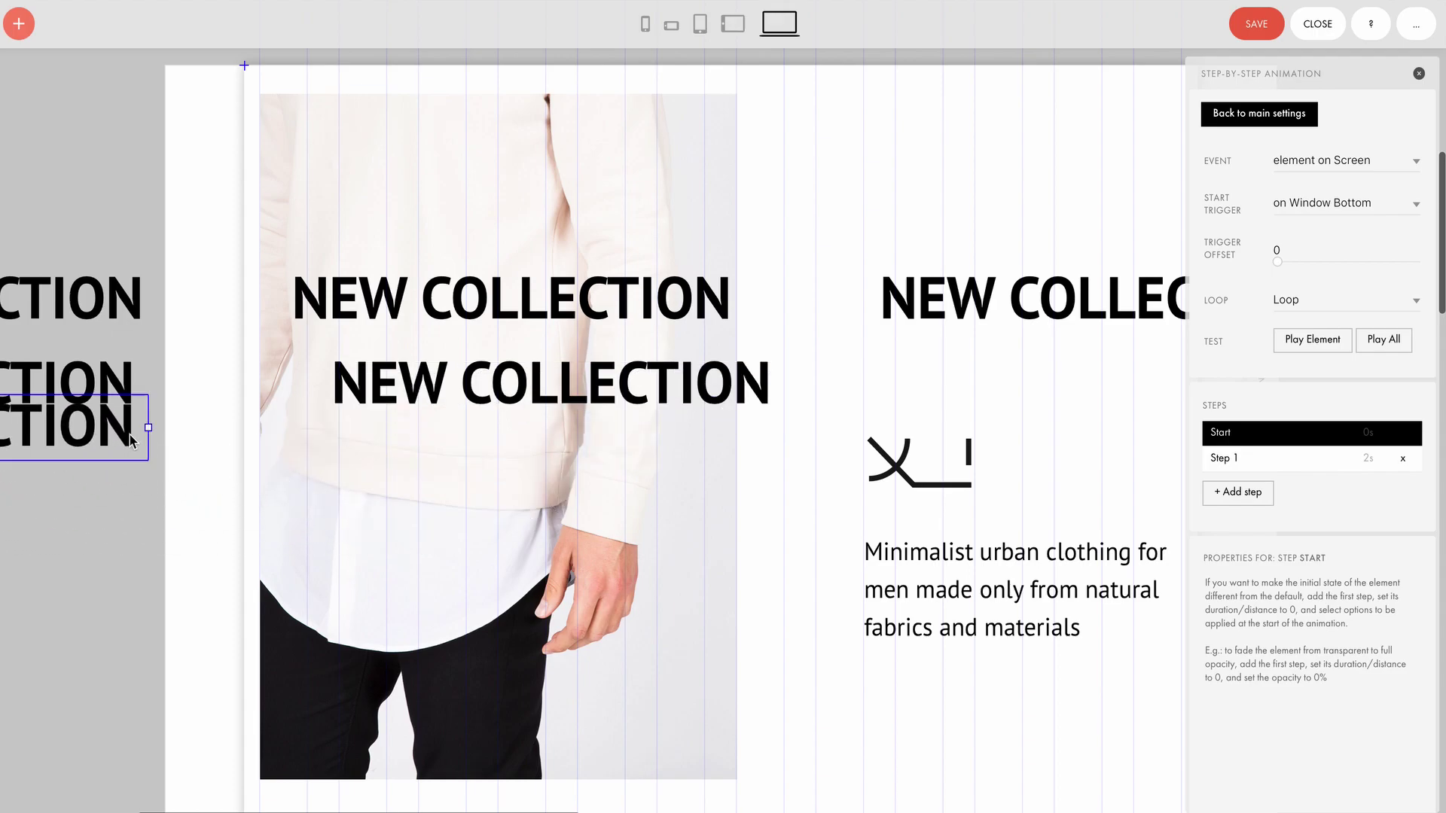
scroll(129, 435, "left", 6)
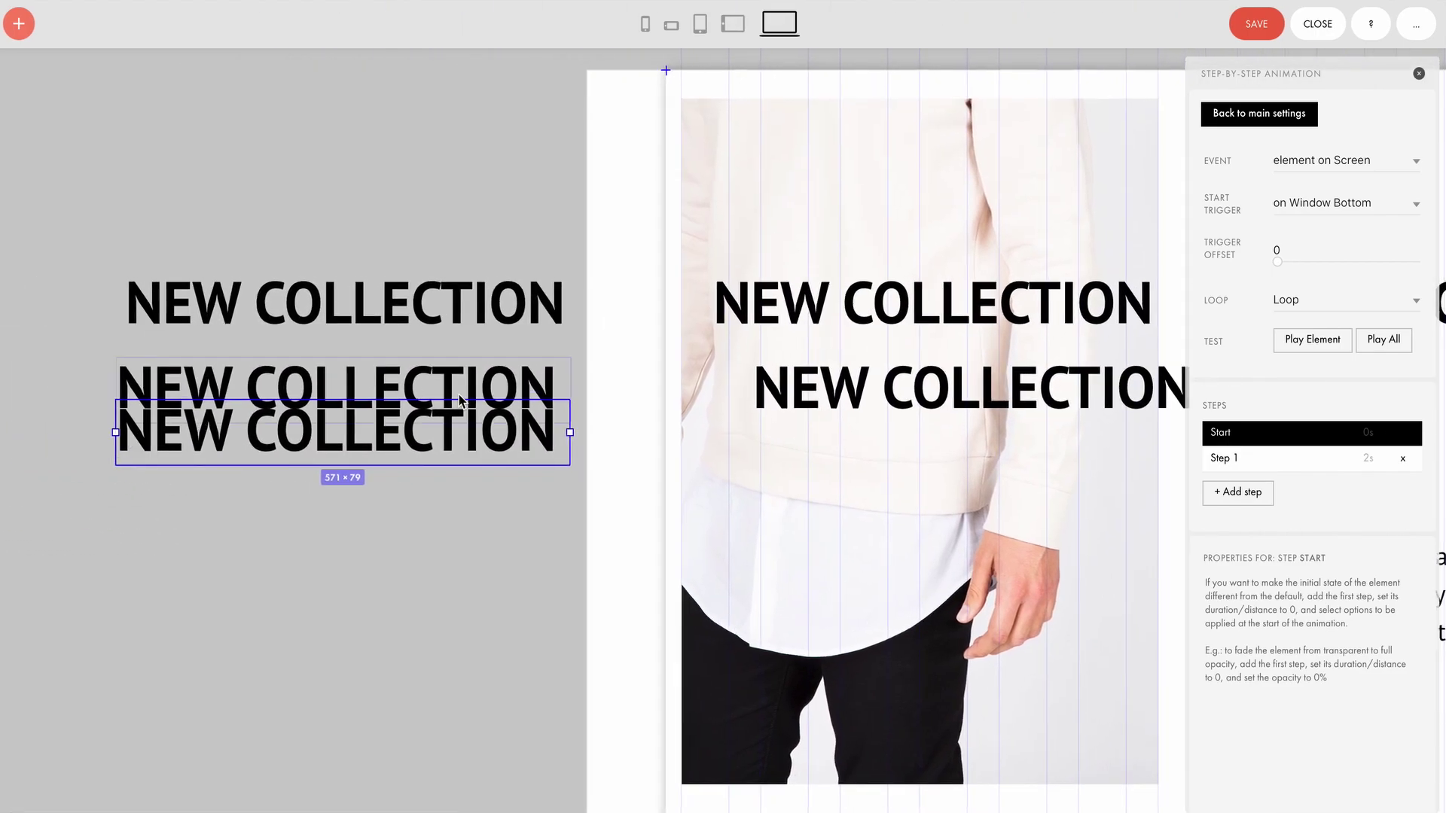
left_click(480, 383)
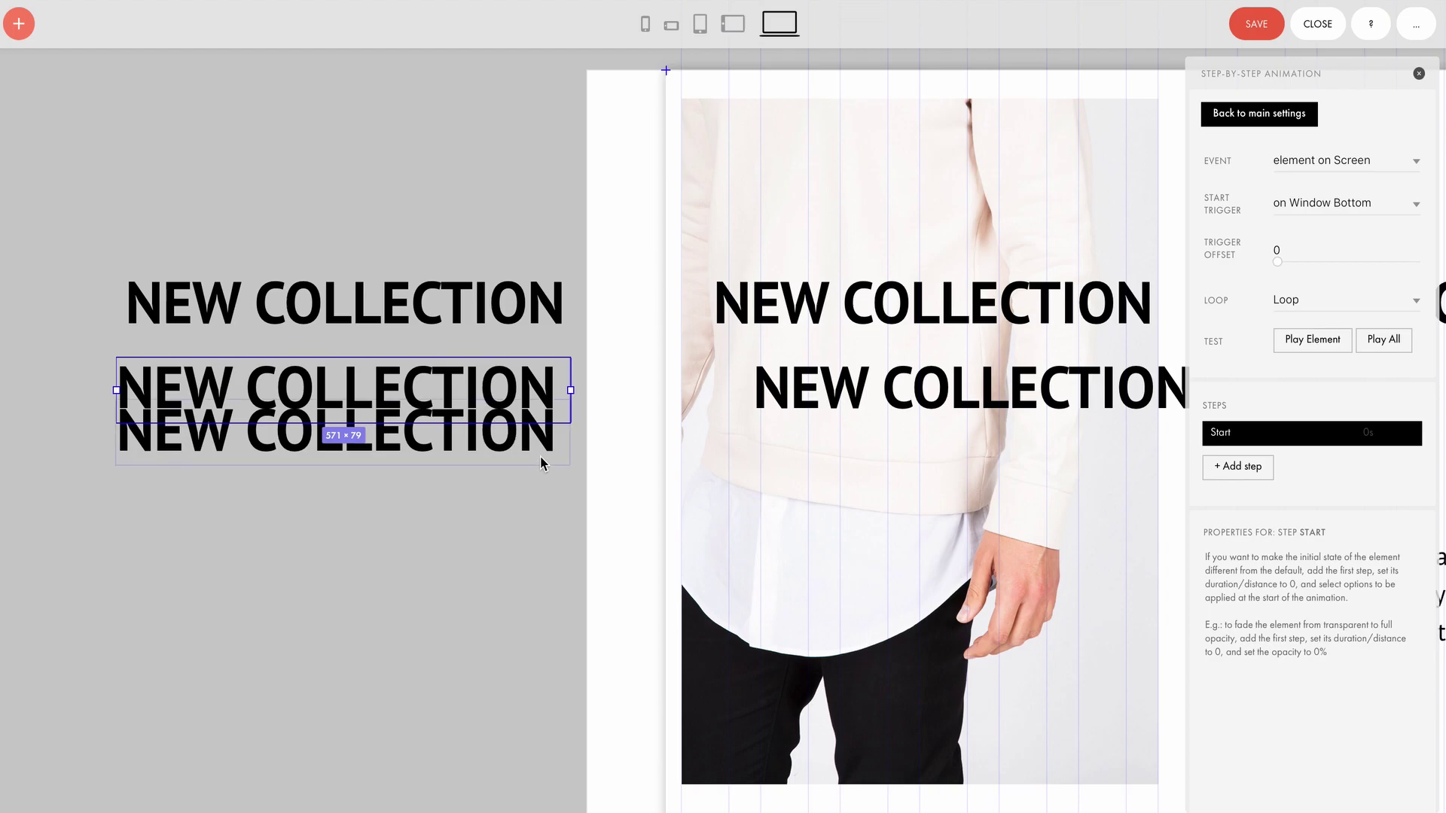
left_click(567, 454)
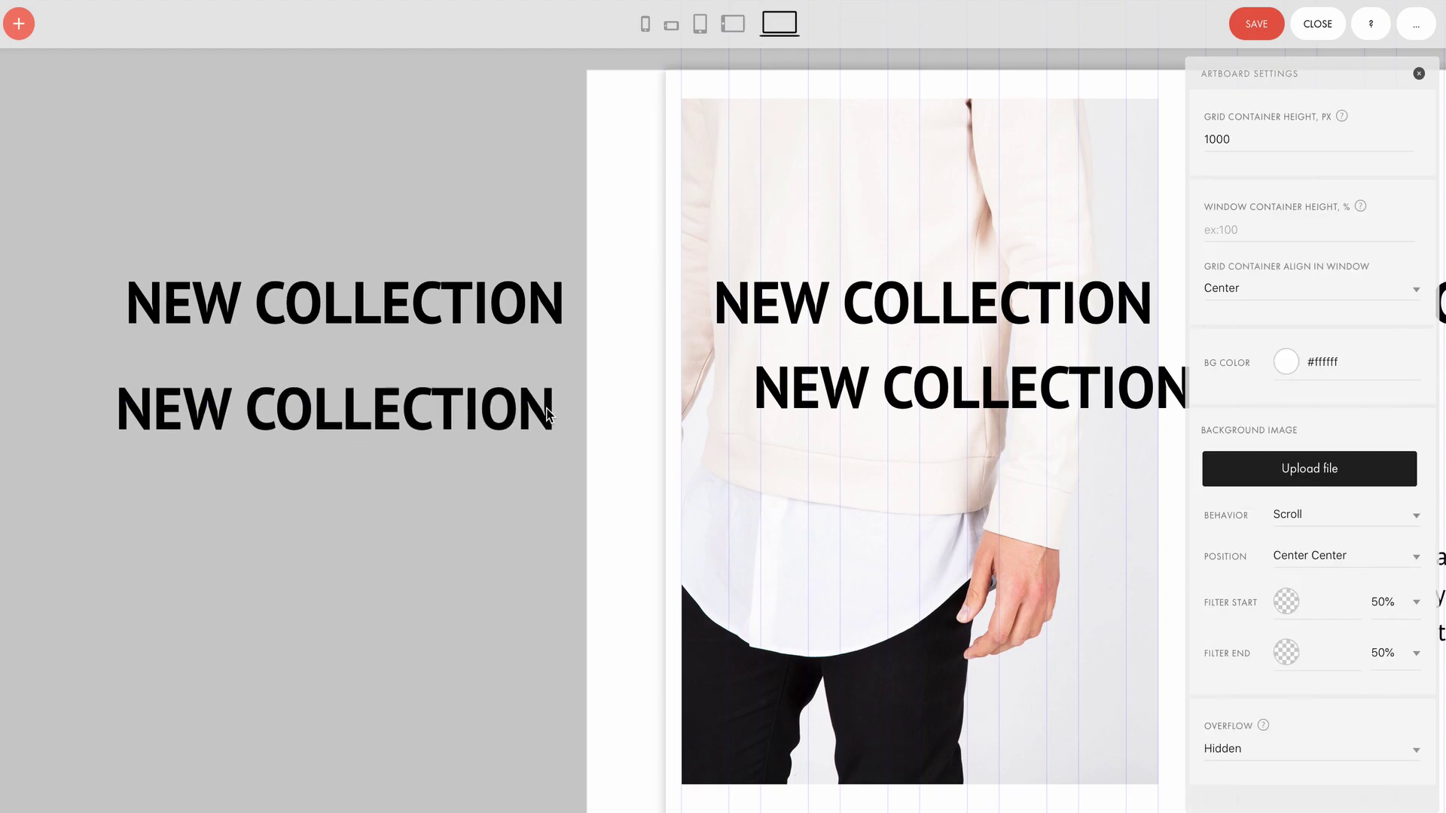
left_click(866, 392)
scroll(1226, 596, "down", 3)
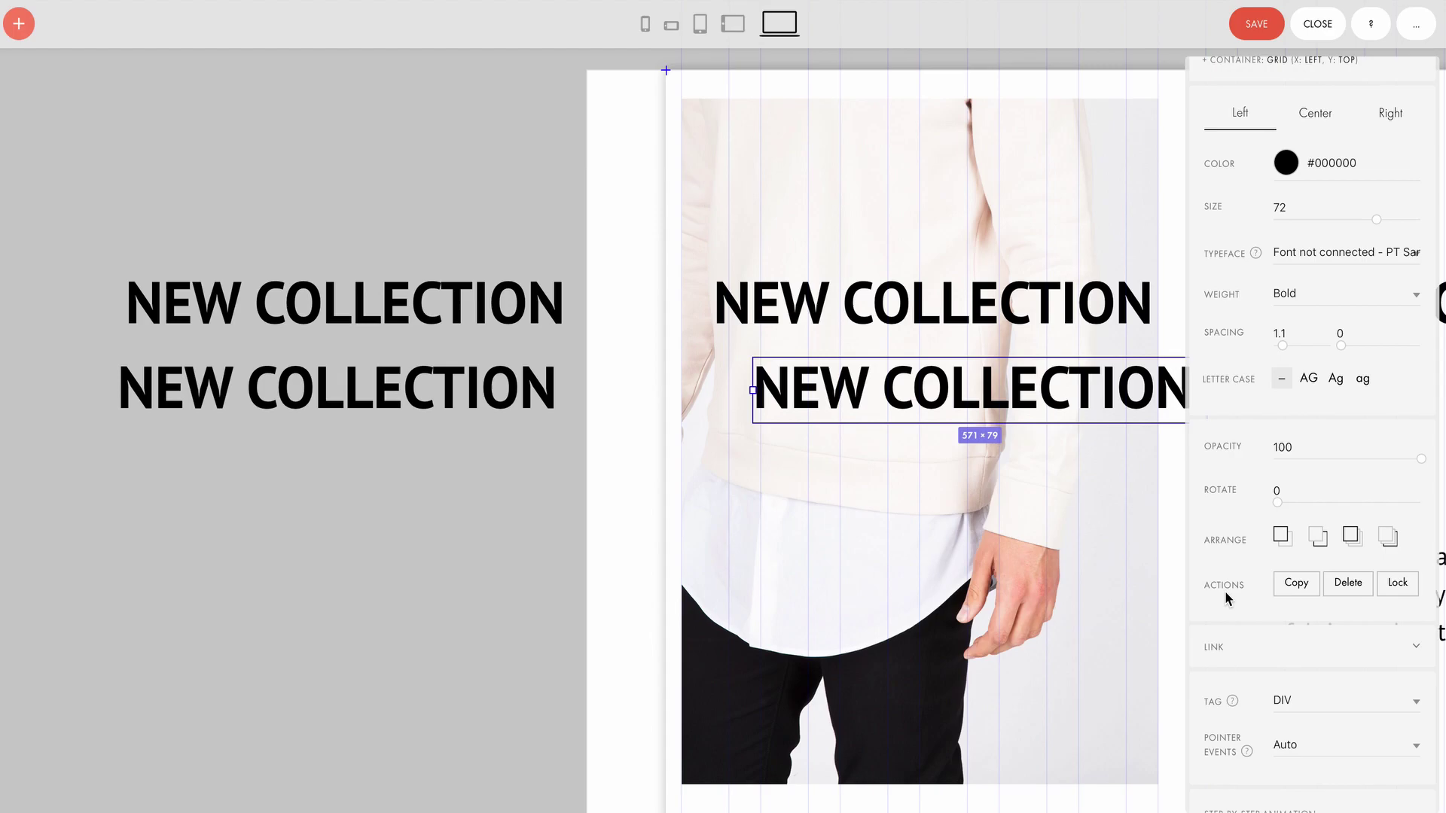
left_click(1230, 687)
Select the right NEW COLLECTION text in row two and play all animations together.
left_click(648, 387)
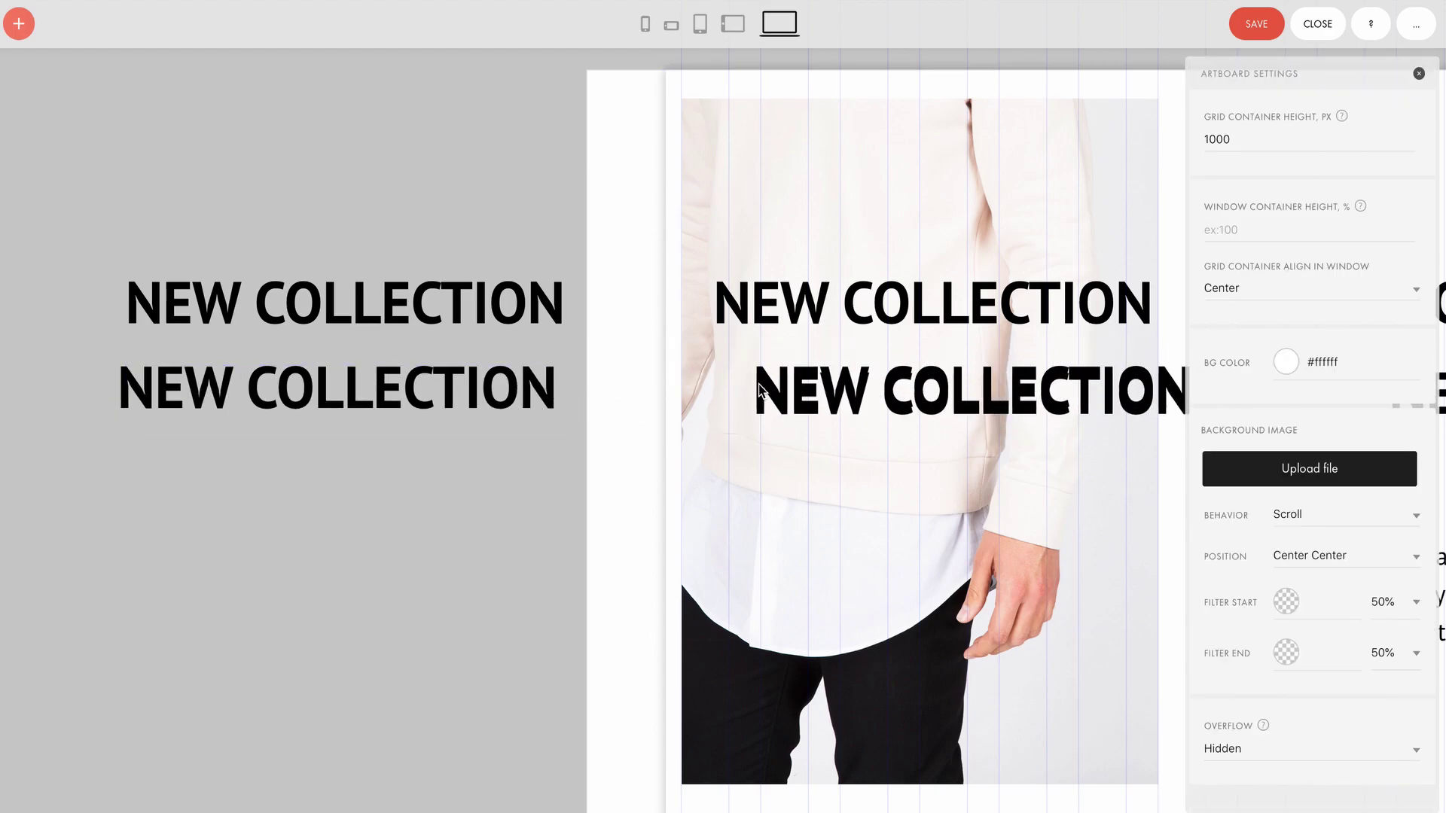
scroll(880, 421, "right", 10)
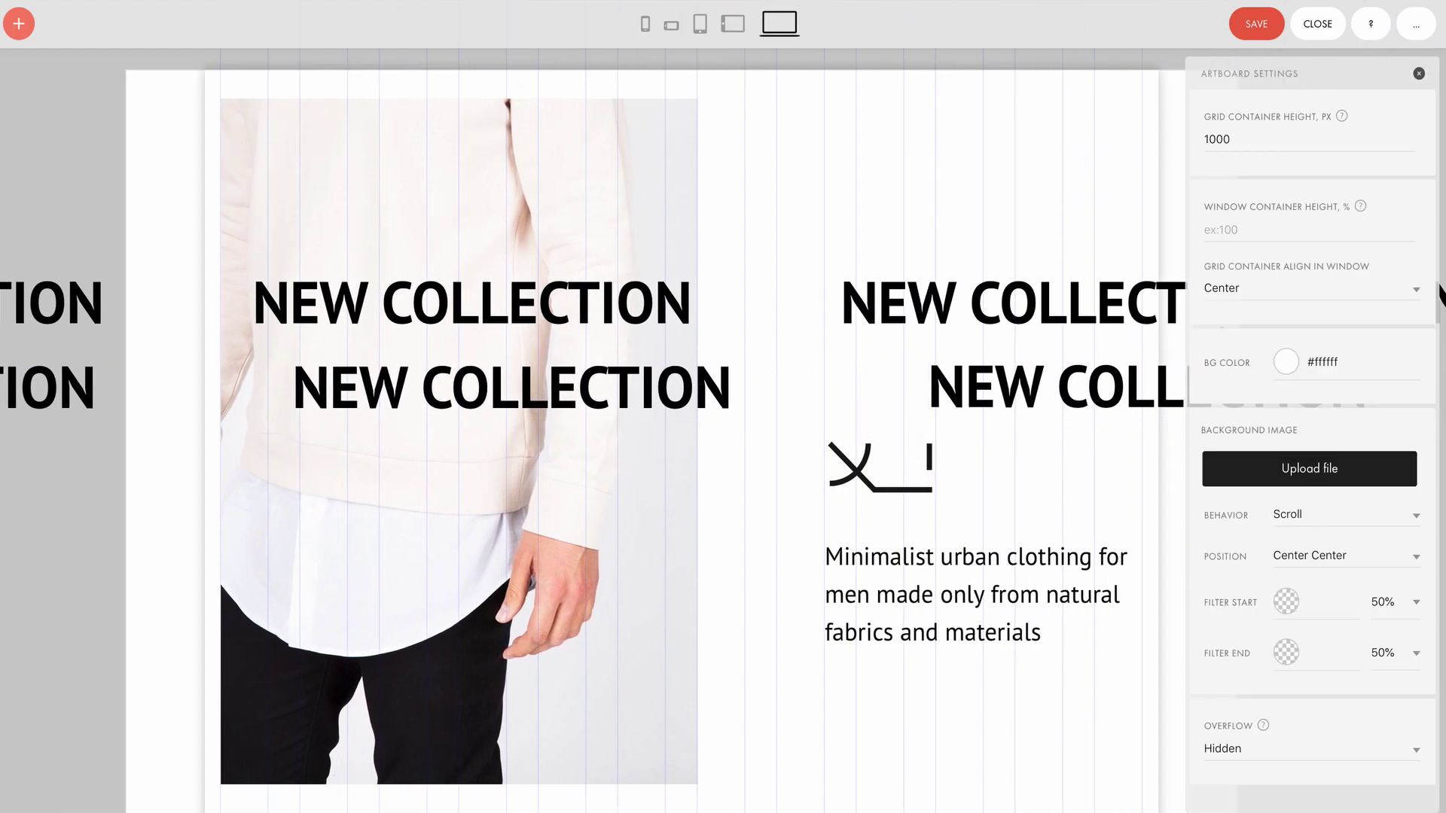
left_click(88, 391)
left_click(948, 391, "shift")
left_click(174, 373)
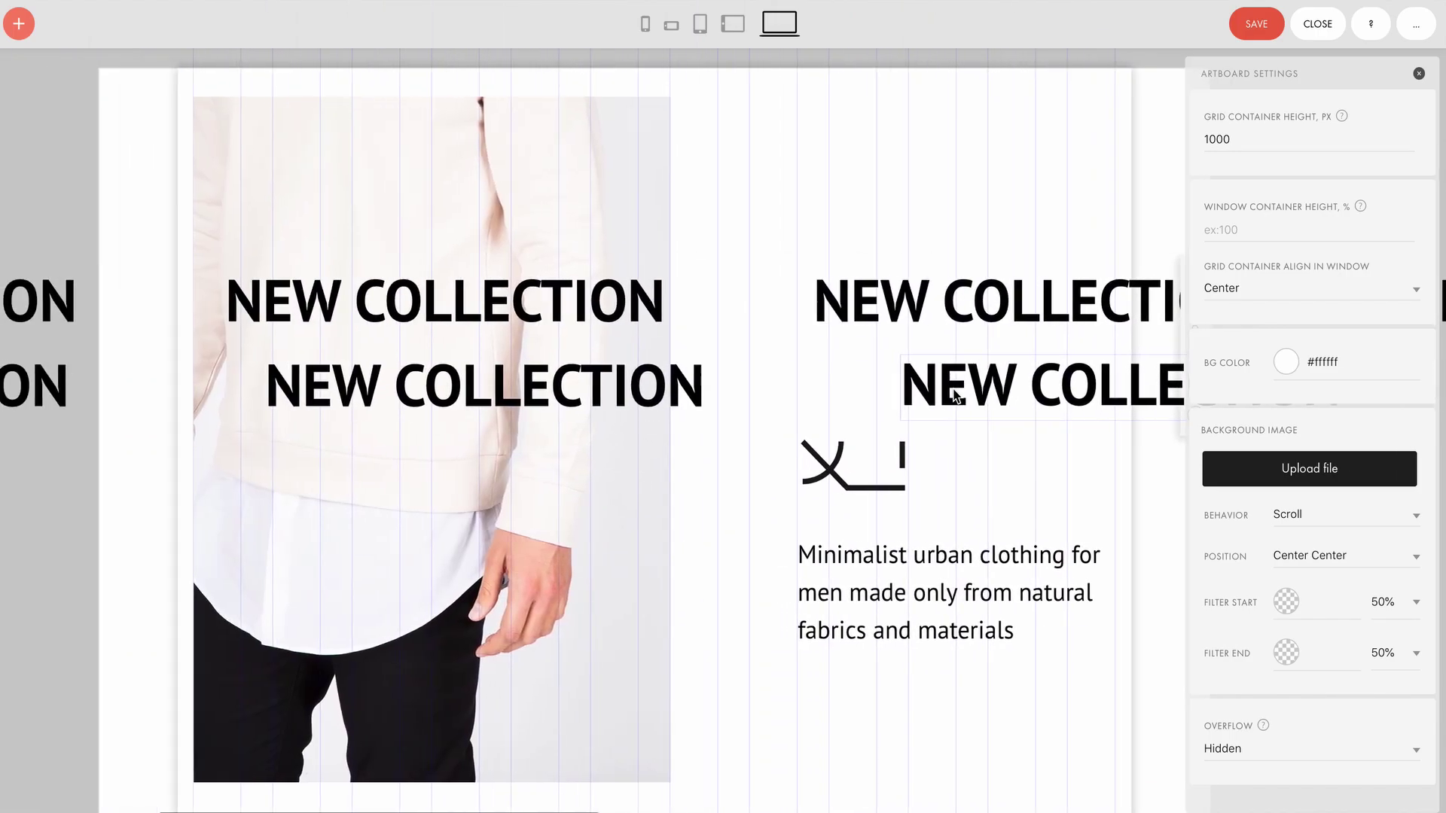
left_click(1007, 401)
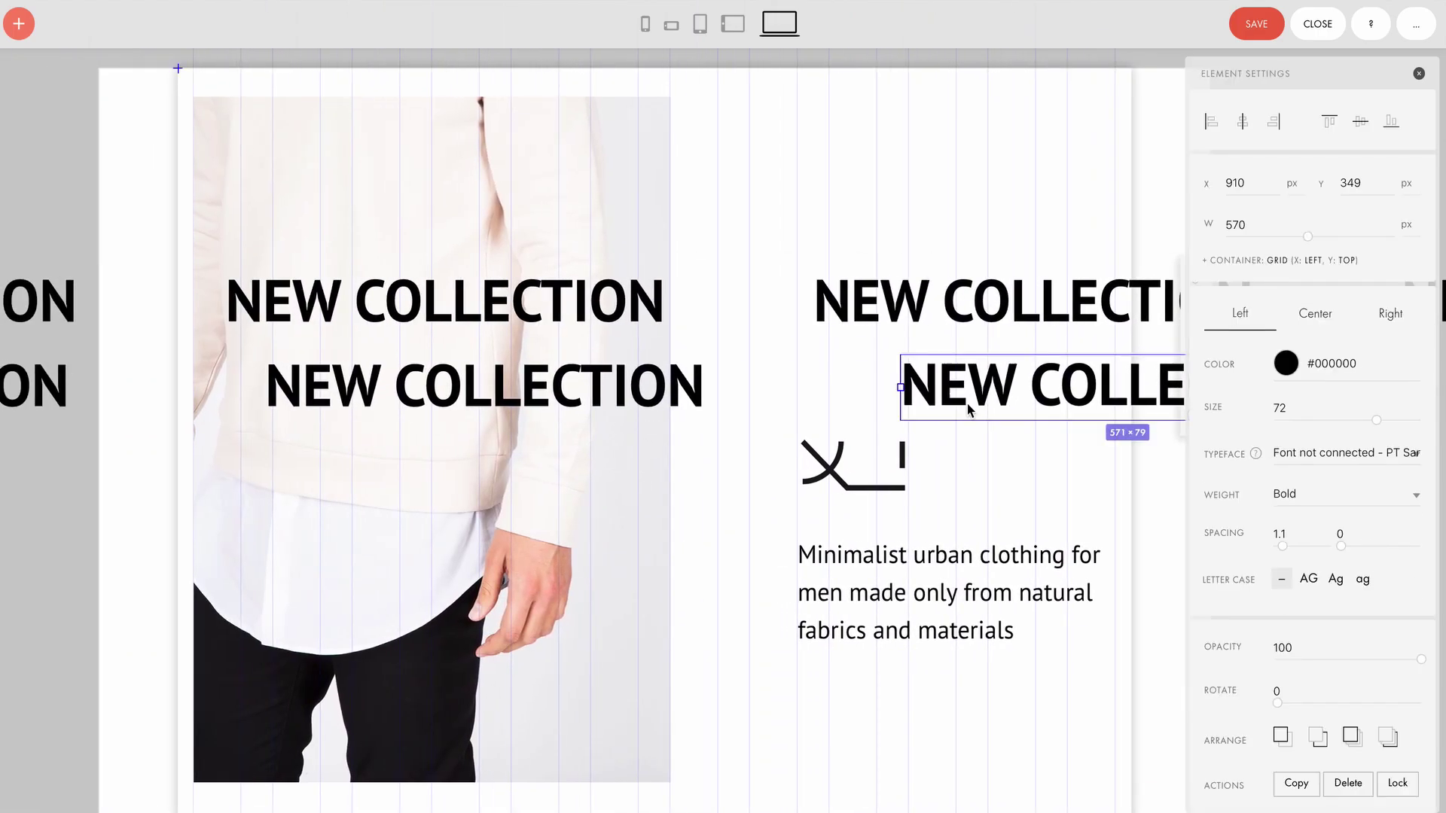
left_click(1374, 351)
left_click(1379, 345)
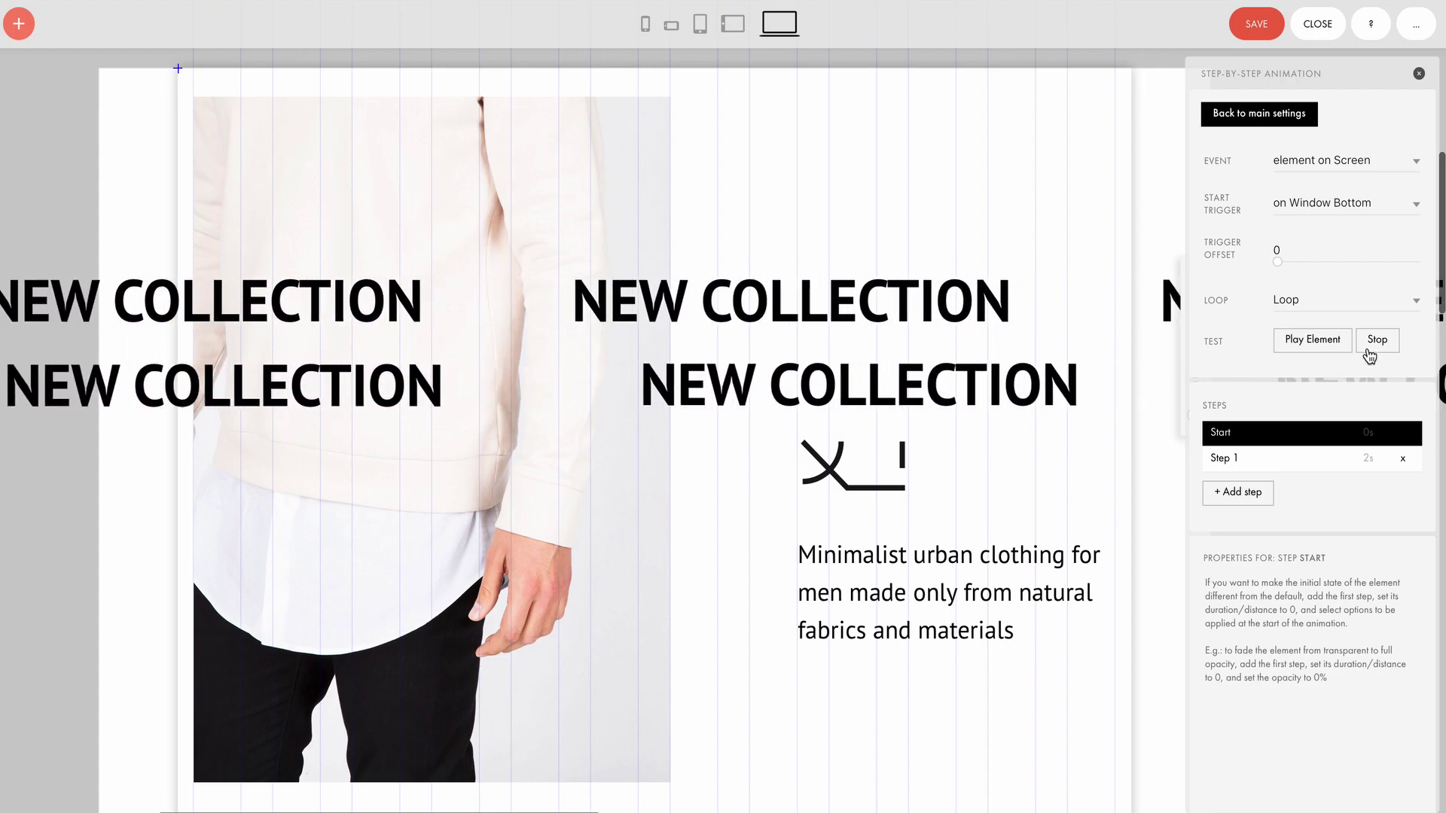
Stop the animation preview and exit the Zero Block editor back to the page.
left_click(1374, 352)
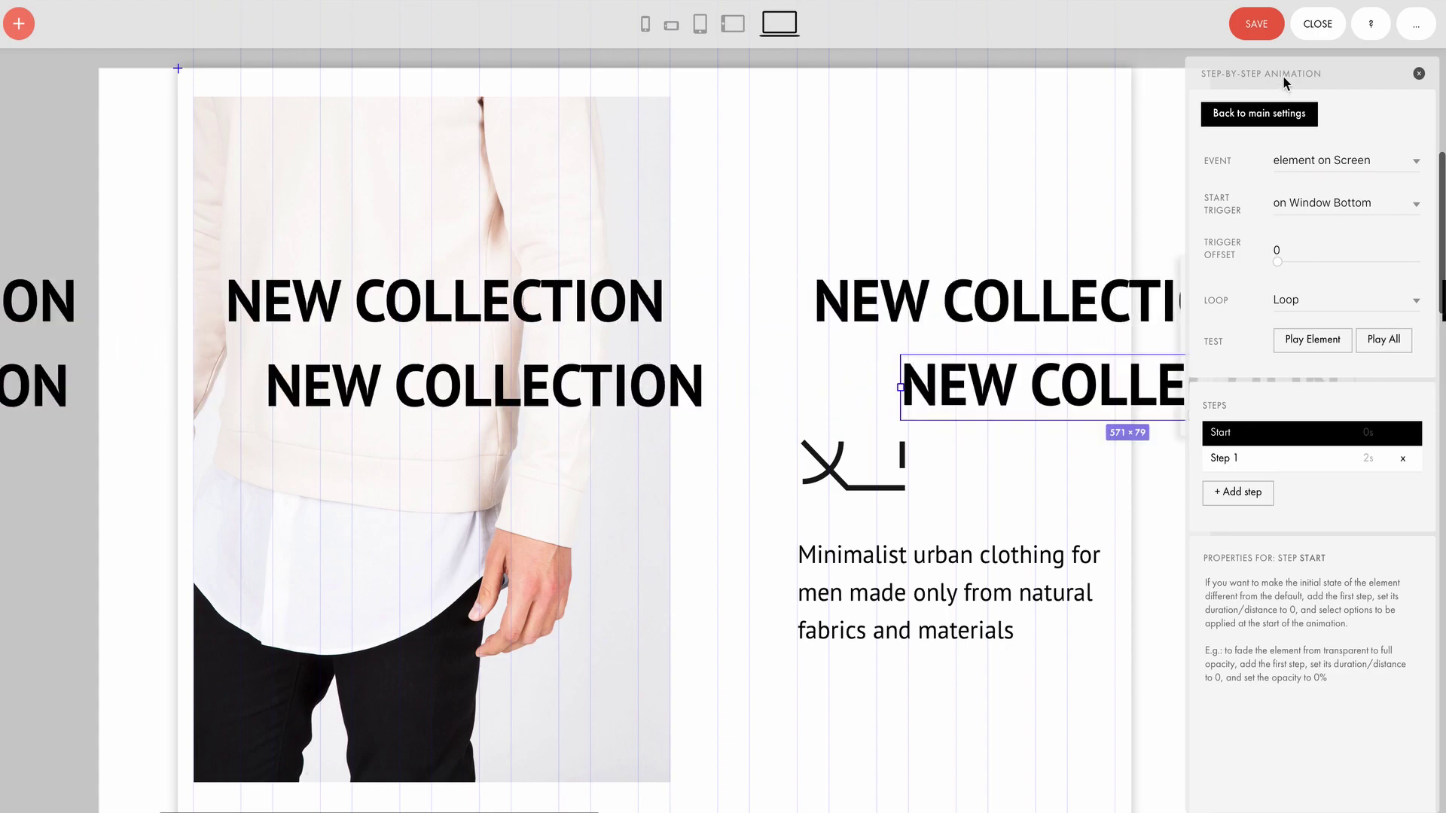
left_click(1315, 24)
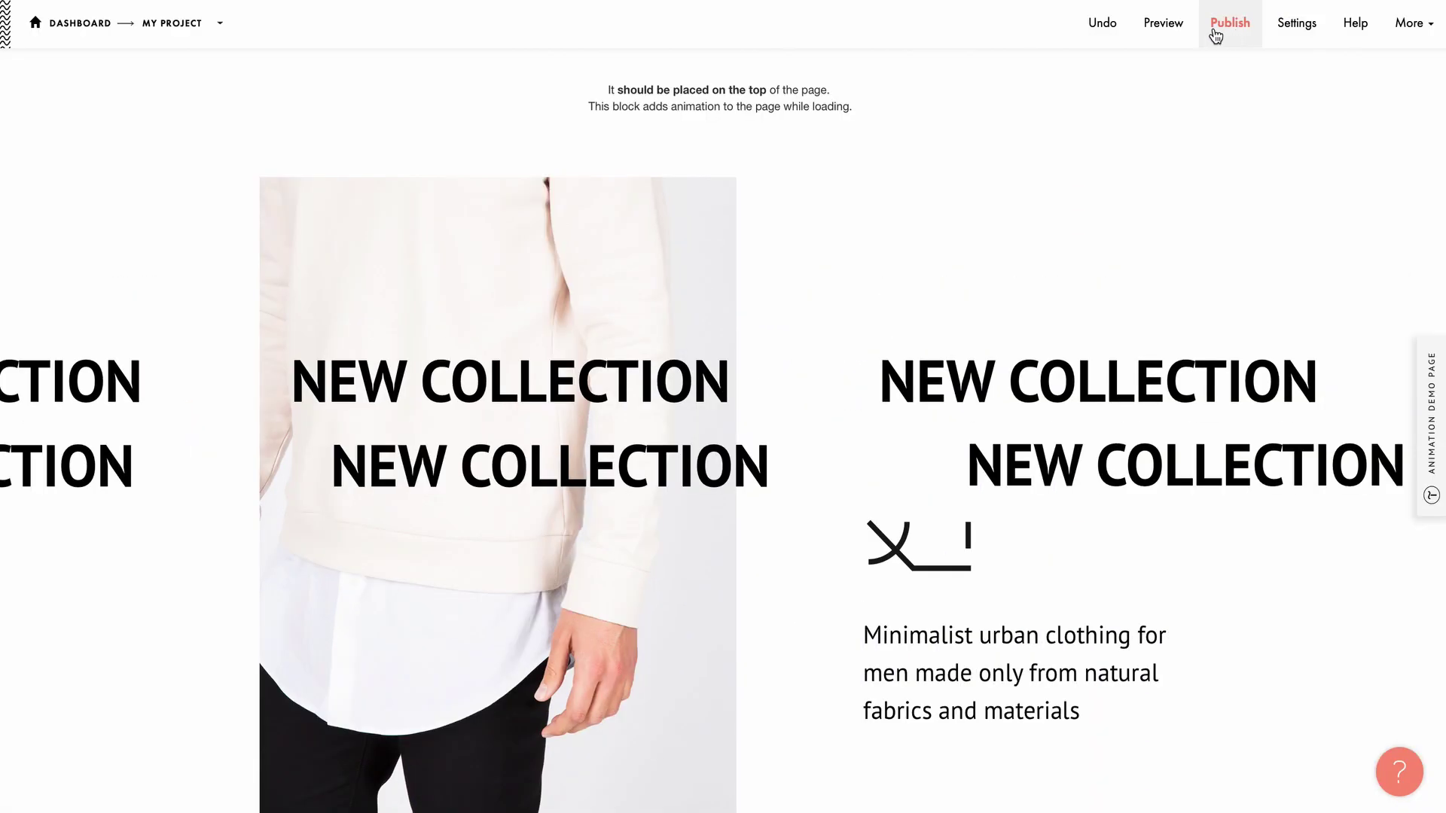